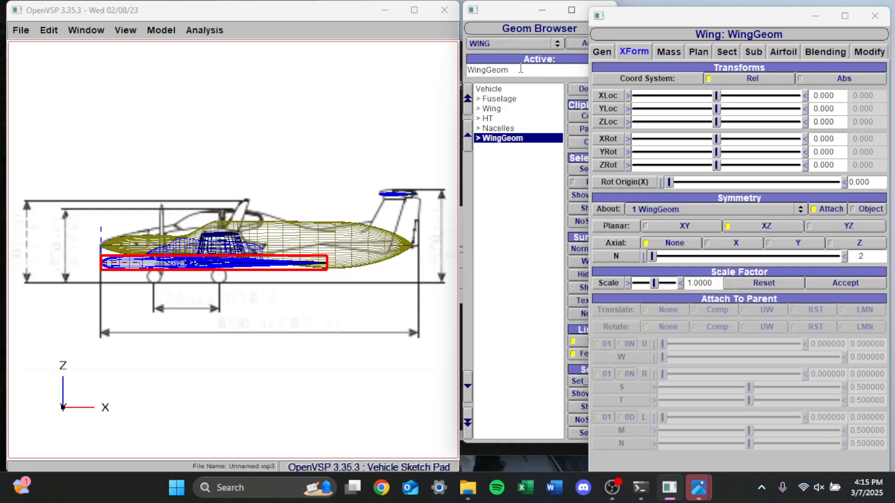
Rename the newly added wing component VT
{"action": "left_click", "coordinate": [595, 53]}
{"action": "left_click_drag", "start_coordinate": [684, 78], "coordinate": [621, 83]}
{"action": "type", "text": "VT"}
{"action": "key", "text": "Return"}
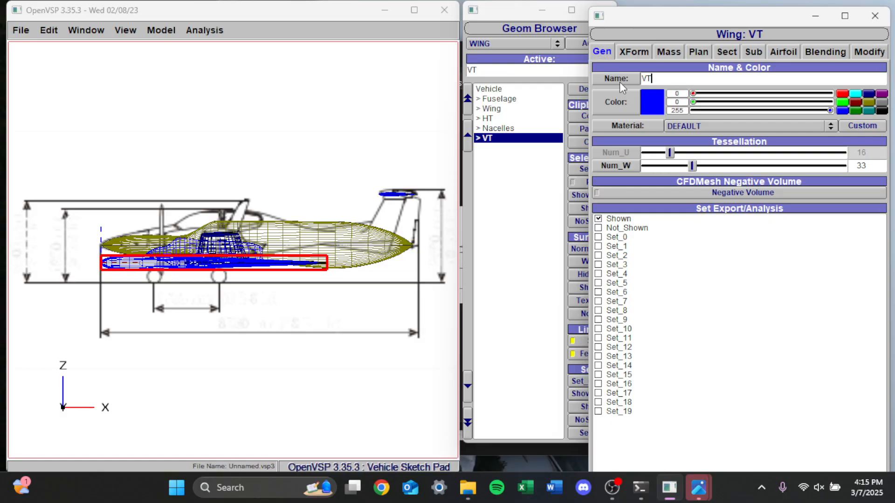
{"action": "left_click_drag", "start_coordinate": [623, 20], "coordinate": [670, 48]}
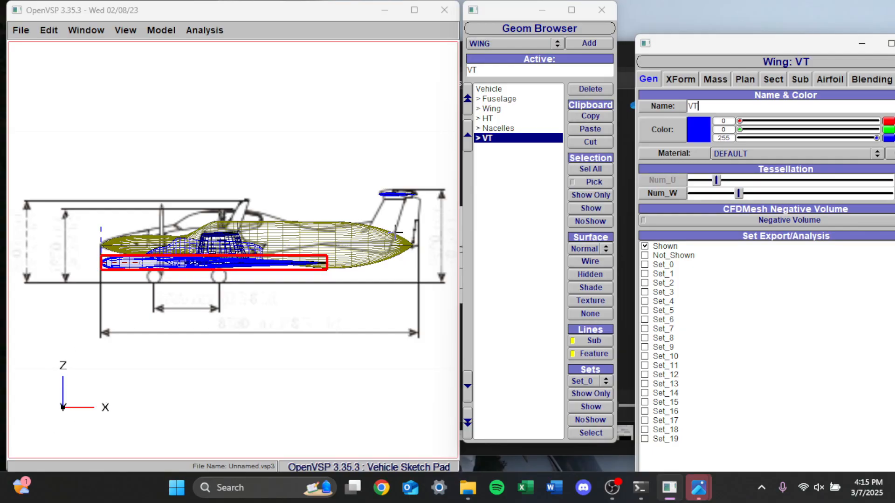
{"action": "left_click_drag", "start_coordinate": [698, 45], "coordinate": [639, 37]}
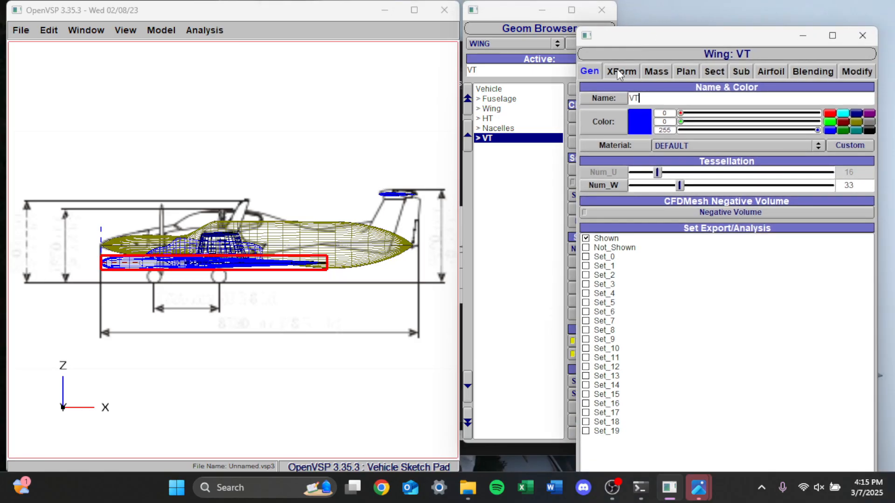
Rotate the VT surface 90 degrees about X and turn off its XZ planar symmetry
{"action": "left_click", "coordinate": [620, 71]}
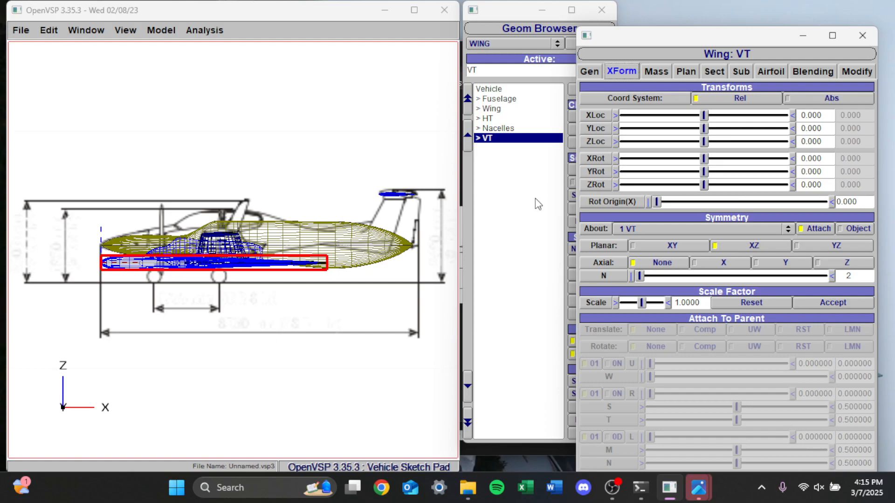
{"action": "left_click_drag", "start_coordinate": [824, 158], "coordinate": [792, 163]}
{"action": "type", "text": "90"}
{"action": "key", "text": "Return"}
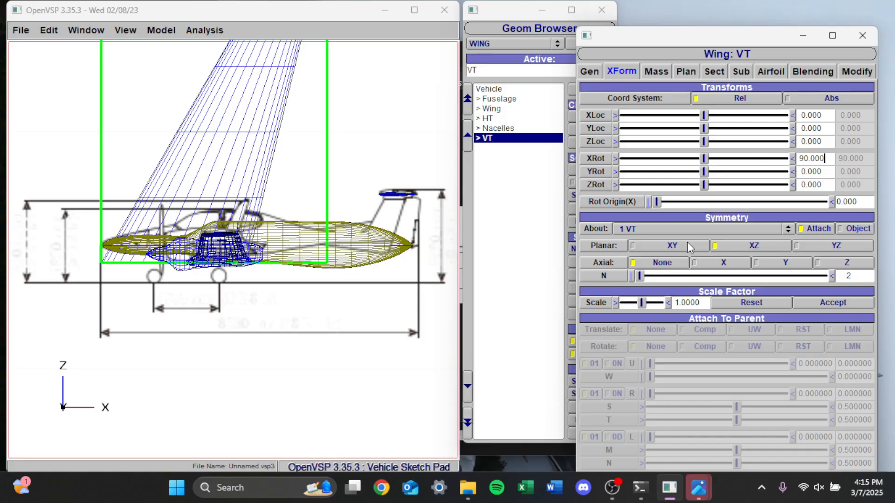
{"action": "left_click", "coordinate": [735, 245]}
Lower the horizontal tail HT to a Z location of about 1.557
{"action": "mouse_move", "coordinate": [303, 259]}
{"action": "right_mouse_down"}
{"action": "mouse_move", "coordinate": [296, 245]}
{"action": "mouse_move", "coordinate": [305, 242]}
{"action": "right_mouse_up"}
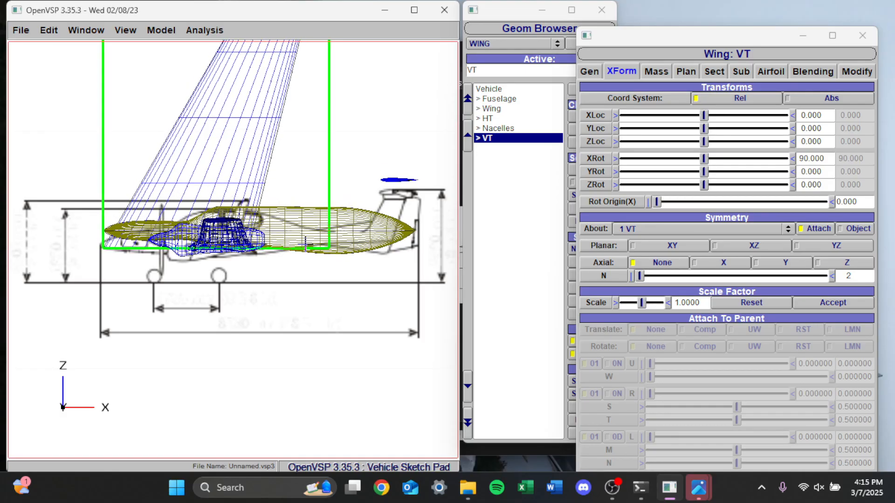
{"action": "mouse_move", "coordinate": [203, 249]}
{"action": "right_mouse_down"}
{"action": "mouse_move", "coordinate": [209, 237]}
{"action": "mouse_move", "coordinate": [204, 250]}
{"action": "right_mouse_up"}
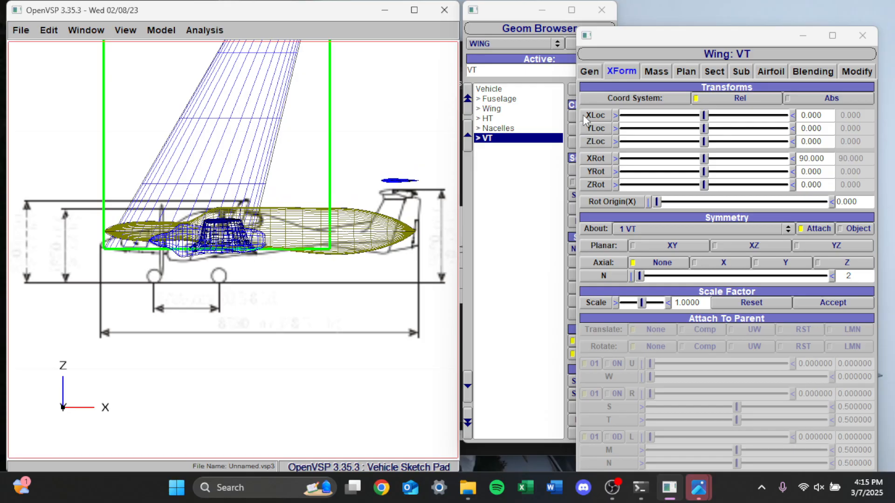
{"action": "left_click", "coordinate": [494, 120]}
{"action": "left_click_drag", "start_coordinate": [702, 124], "coordinate": [702, 124]}
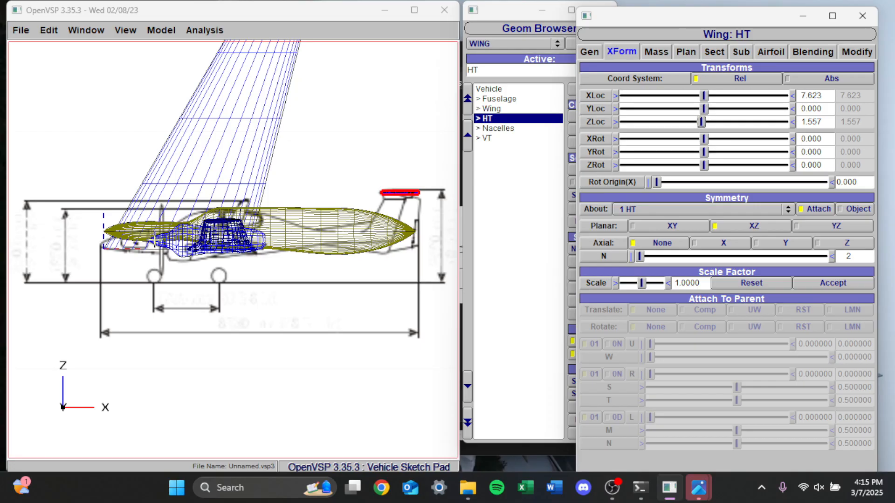
Move the VT to an X location of about 6.885 and resize its section to about 1.433 span and 1.722 root chord
{"action": "left_click", "coordinate": [500, 139]}
{"action": "left_click_drag", "start_coordinate": [705, 95], "coordinate": [759, 96]}
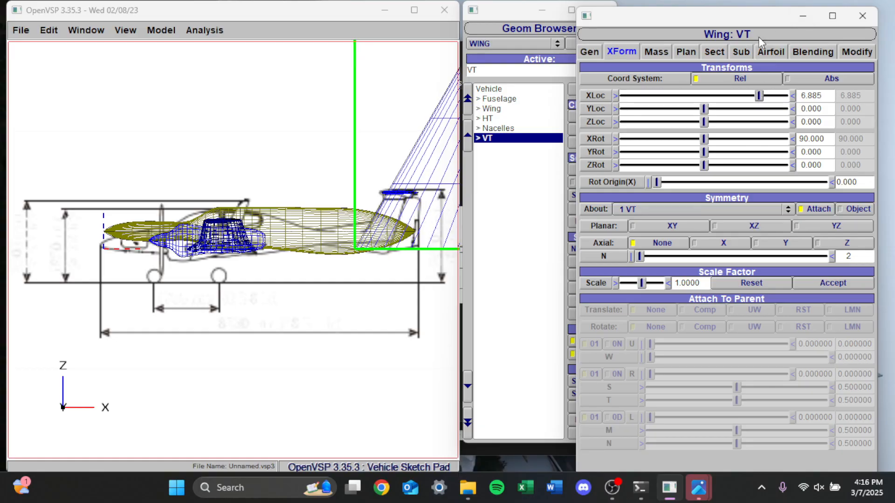
{"action": "left_click", "coordinate": [712, 54]}
{"action": "left_click_drag", "start_coordinate": [736, 206], "coordinate": [675, 204]}
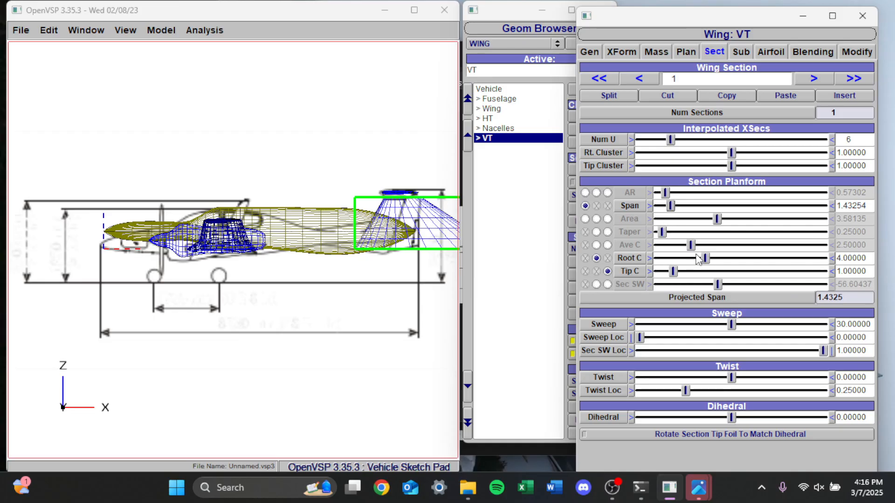
{"action": "left_click_drag", "start_coordinate": [705, 259], "coordinate": [678, 260]}
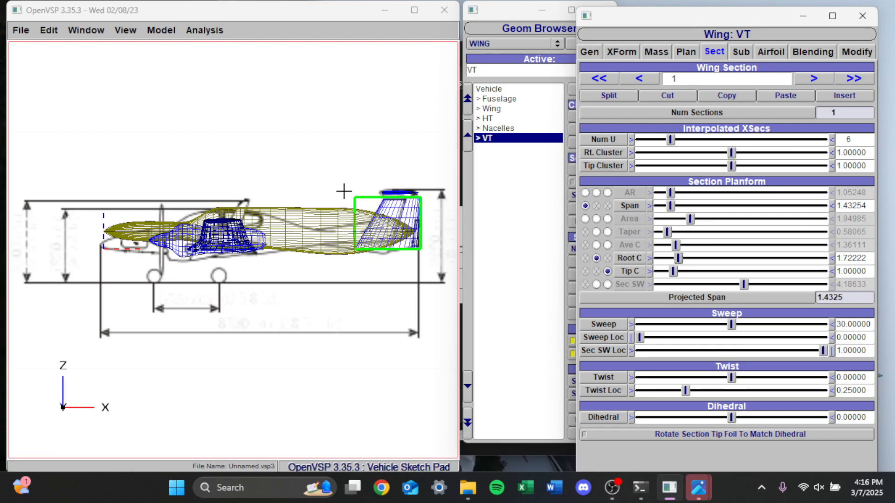
{"action": "key", "text": "Escape"}
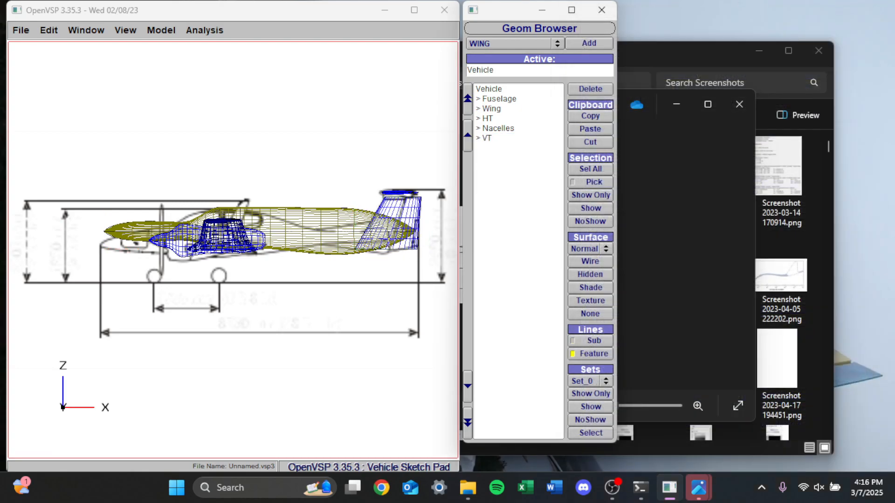
Raise the Nacelles to a Z location of about 0.574
{"action": "left_click", "coordinate": [494, 141]}
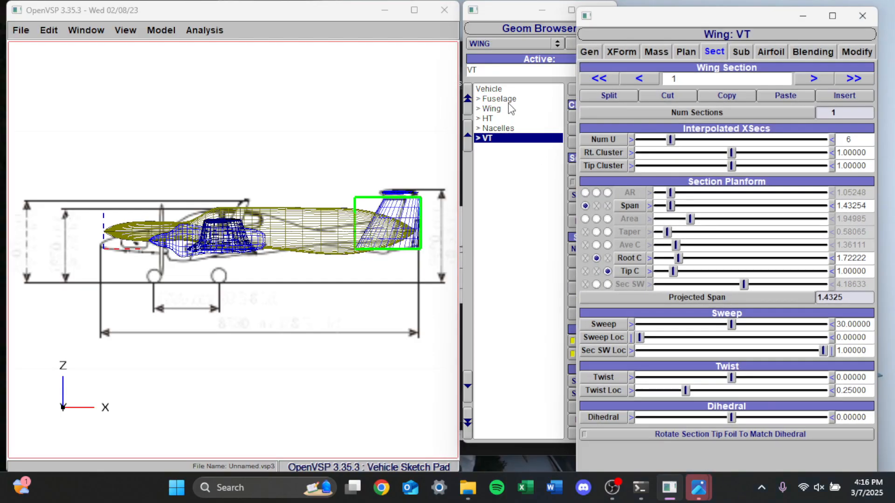
{"action": "left_click", "coordinate": [508, 99]}
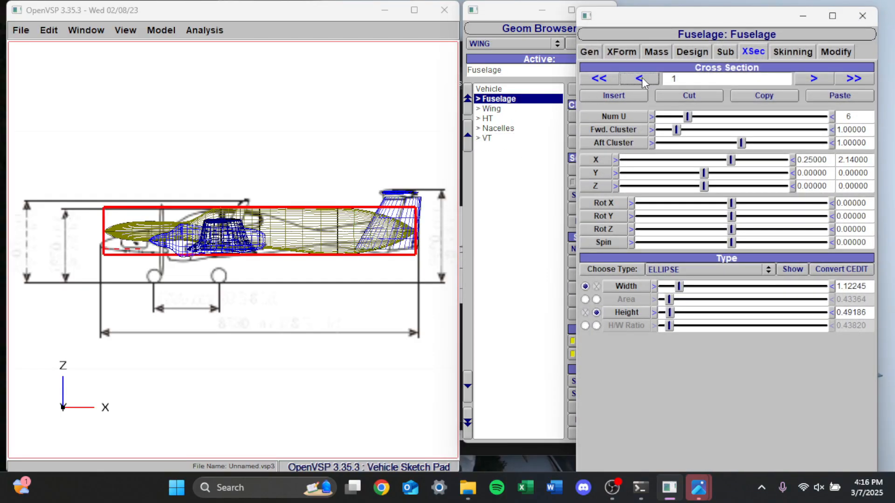
{"action": "mouse_move", "coordinate": [373, 192]}
{"action": "middle_mouse_down"}
{"action": "mouse_move", "coordinate": [370, 202]}
{"action": "mouse_move", "coordinate": [370, 185]}
{"action": "mouse_move", "coordinate": [372, 194]}
{"action": "mouse_move", "coordinate": [352, 172]}
{"action": "mouse_move", "coordinate": [370, 206]}
{"action": "mouse_move", "coordinate": [377, 183]}
{"action": "middle_mouse_up"}
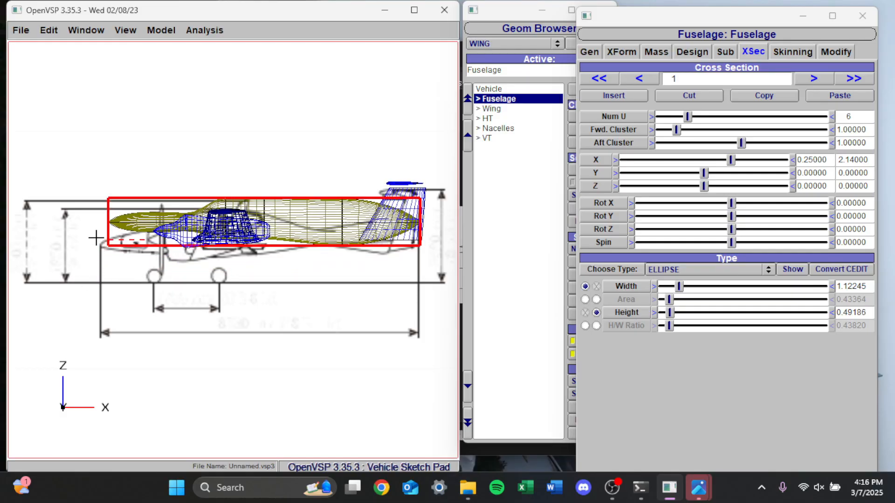
{"action": "middle_click_drag", "start_coordinate": [196, 222], "coordinate": [187, 244]}
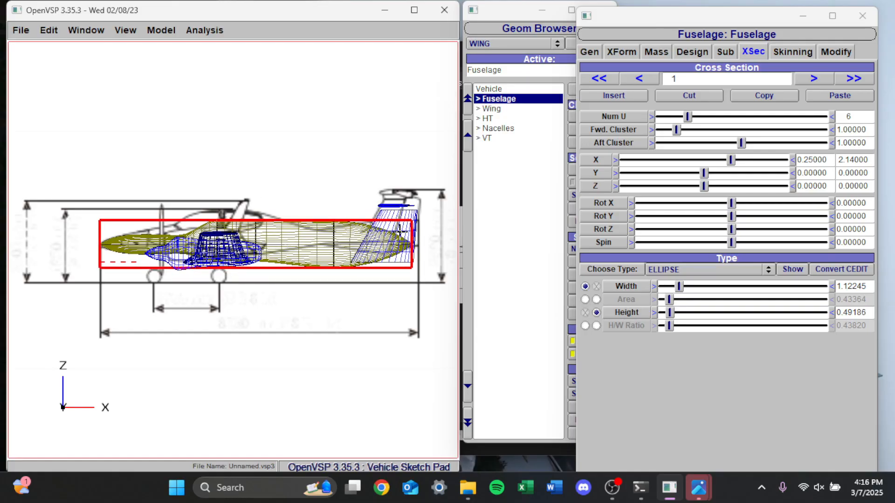
{"action": "left_click", "coordinate": [501, 128]}
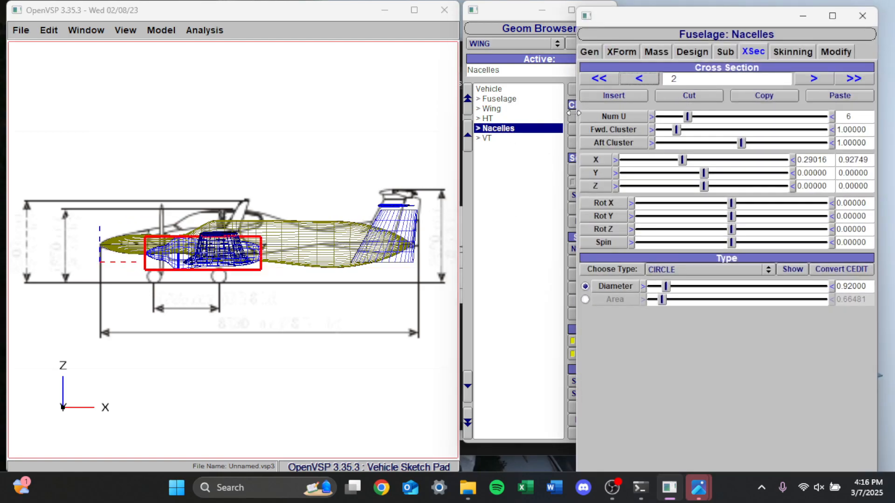
{"action": "left_click", "coordinate": [621, 52]}
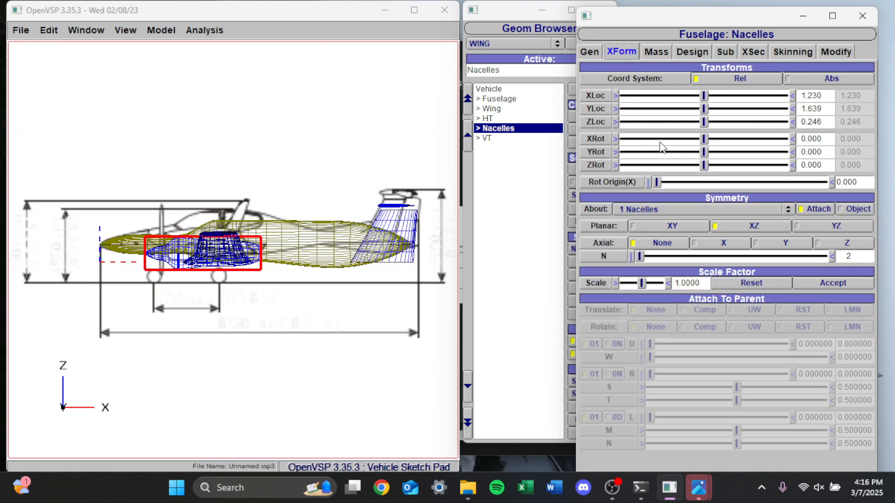
{"action": "left_click_drag", "start_coordinate": [702, 122], "coordinate": [707, 124]}
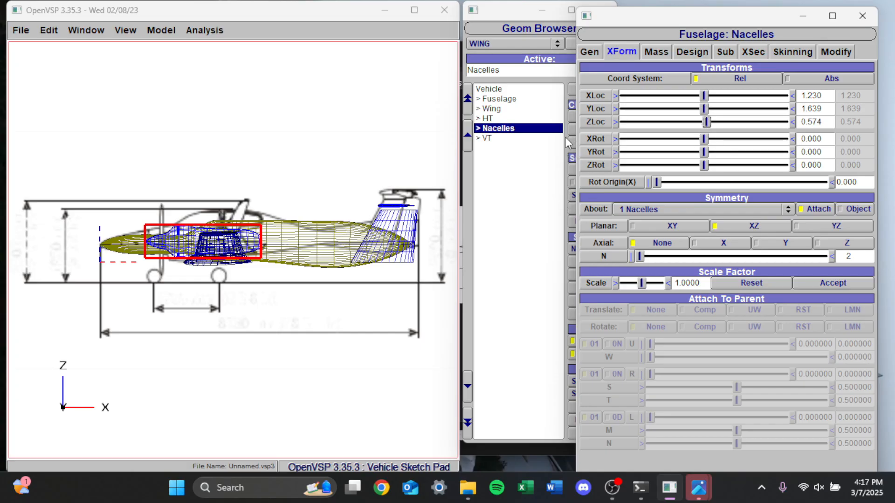
Move the horizontal tail HT to a Z location of about 1.803 to match the side-view drawing
{"action": "left_click", "coordinate": [497, 119]}
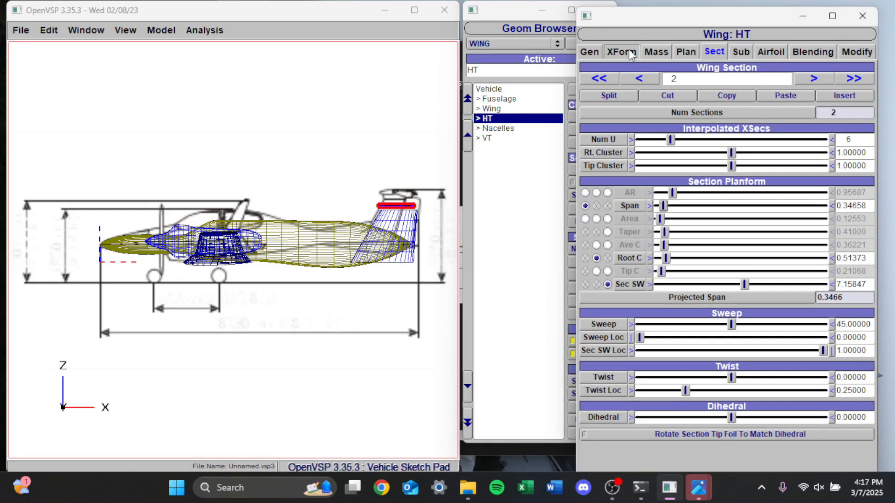
{"action": "left_click", "coordinate": [628, 52]}
{"action": "left_click_drag", "start_coordinate": [707, 122], "coordinate": [708, 124]}
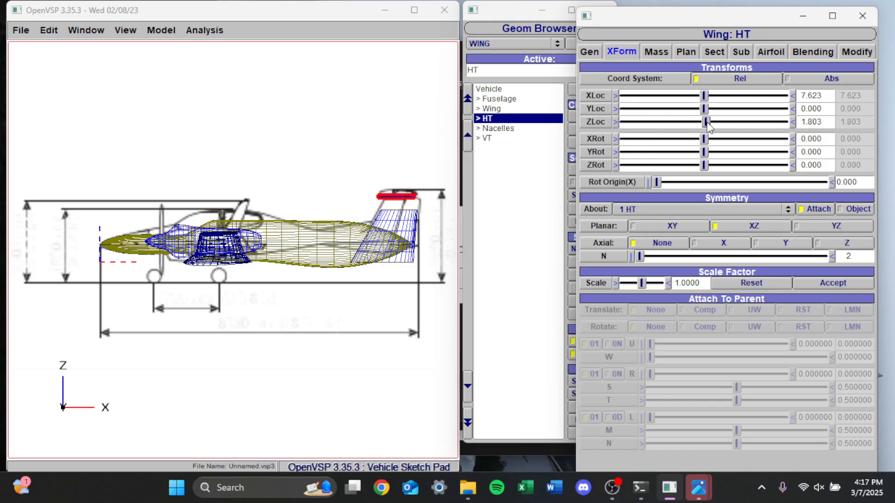
Raise the VT to a Z location of about 0.328 and increase its section span to about 1.588
{"action": "left_click", "coordinate": [487, 138]}
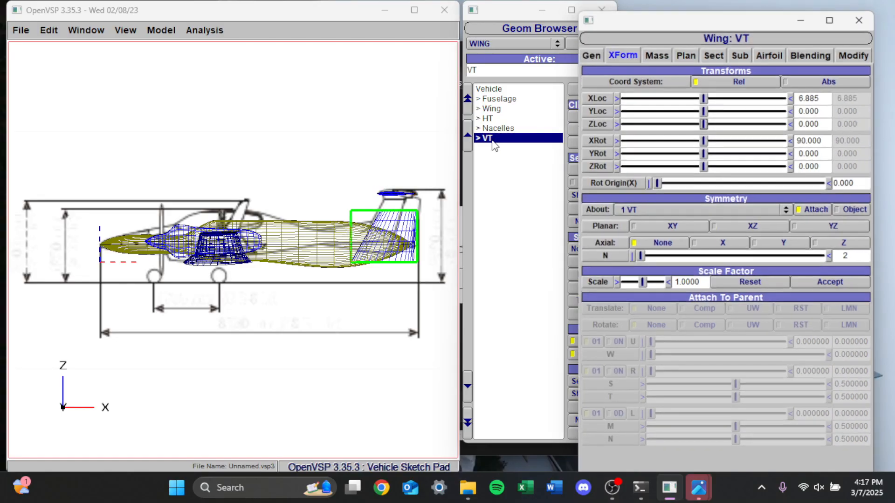
{"action": "left_click_drag", "start_coordinate": [706, 121], "coordinate": [709, 122]}
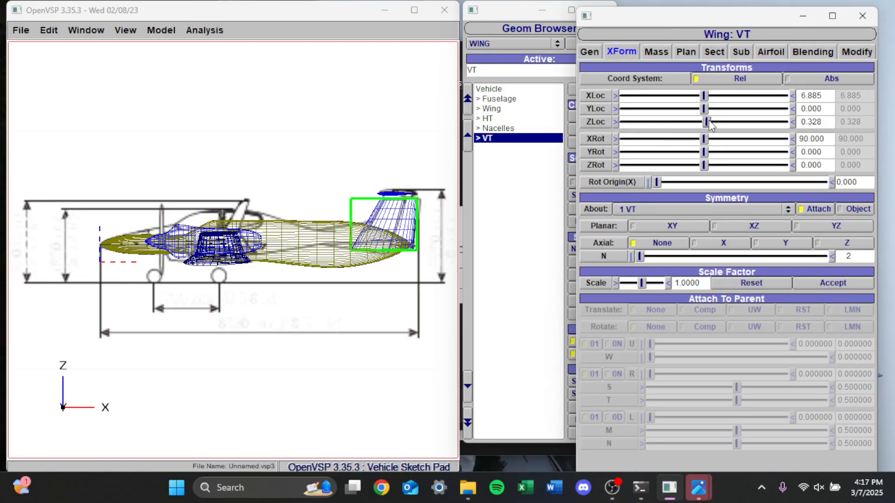
{"action": "left_click", "coordinate": [713, 52]}
{"action": "left_click_drag", "start_coordinate": [673, 208], "coordinate": [680, 207]}
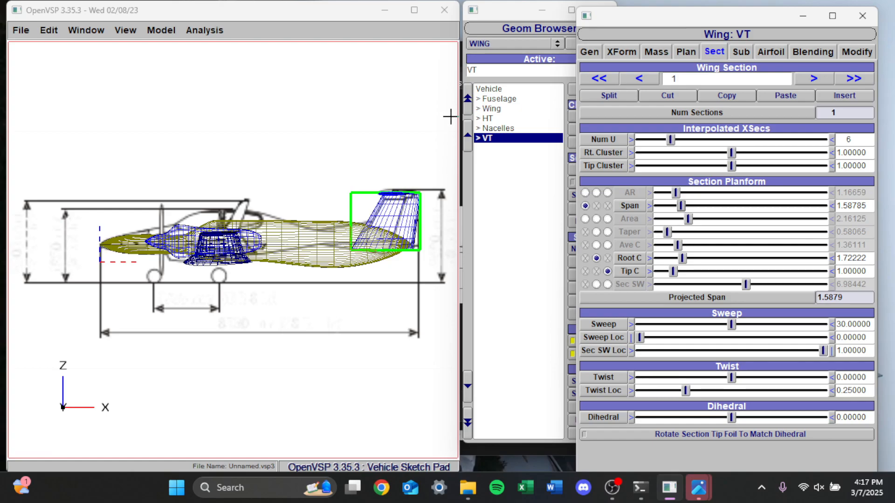
Increase the height of the Fuselage's elliptical cross section 1 to about 1.028
{"action": "left_click", "coordinate": [497, 99]}
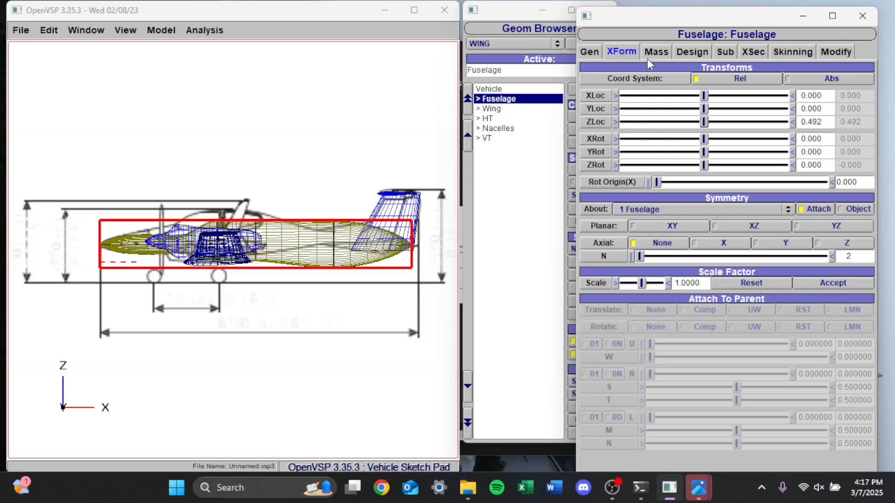
{"action": "left_click", "coordinate": [657, 52]}
{"action": "left_click", "coordinate": [625, 54]}
{"action": "left_click", "coordinate": [754, 52]}
{"action": "left_click", "coordinate": [639, 78]}
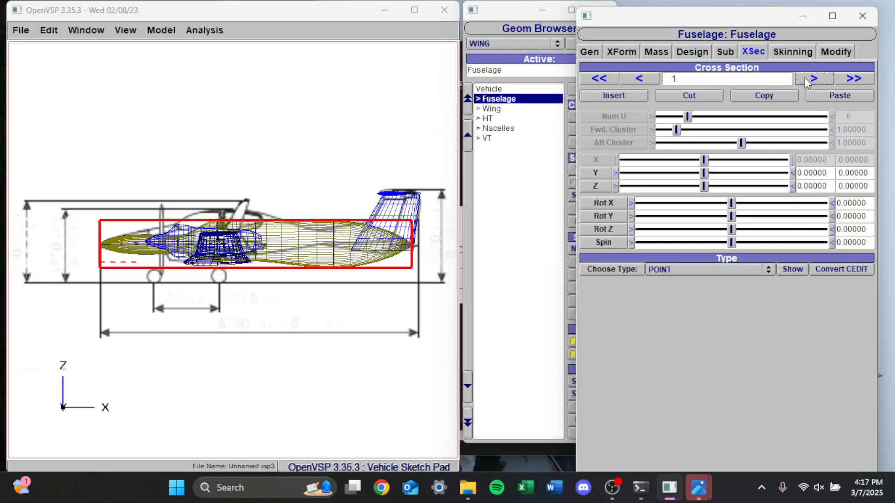
{"action": "left_click", "coordinate": [813, 78]}
{"action": "left_click", "coordinate": [639, 79]}
{"action": "left_click", "coordinate": [807, 81]}
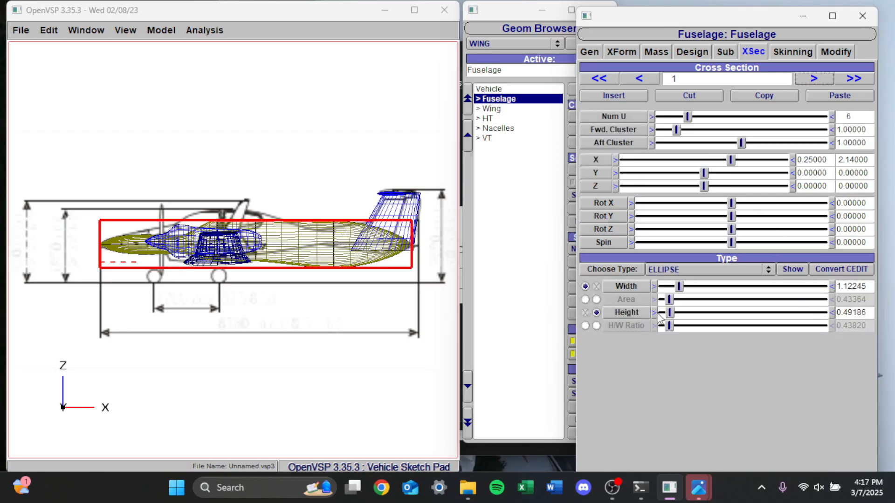
{"action": "left_click_drag", "start_coordinate": [669, 313], "coordinate": [678, 311]}
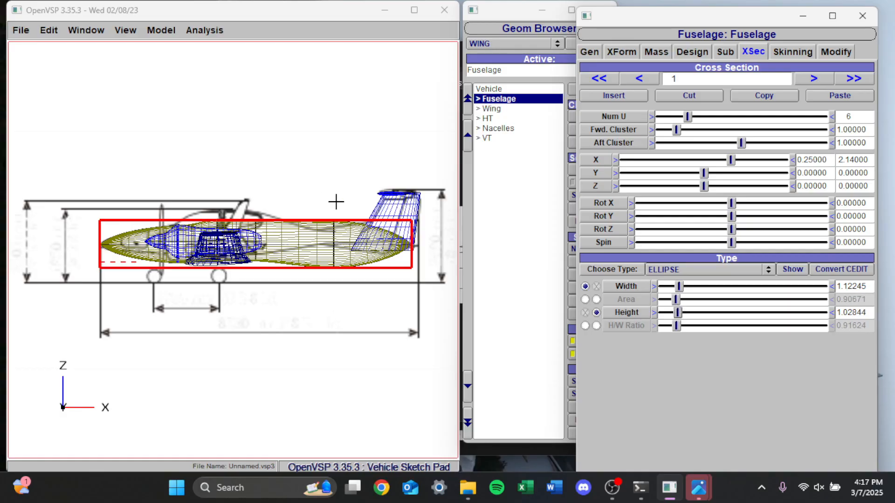
Scale the edit curve of Fuselage cross section 2 to a height of about 1.577 against the side-view drawing
{"action": "left_click", "coordinate": [803, 79]}
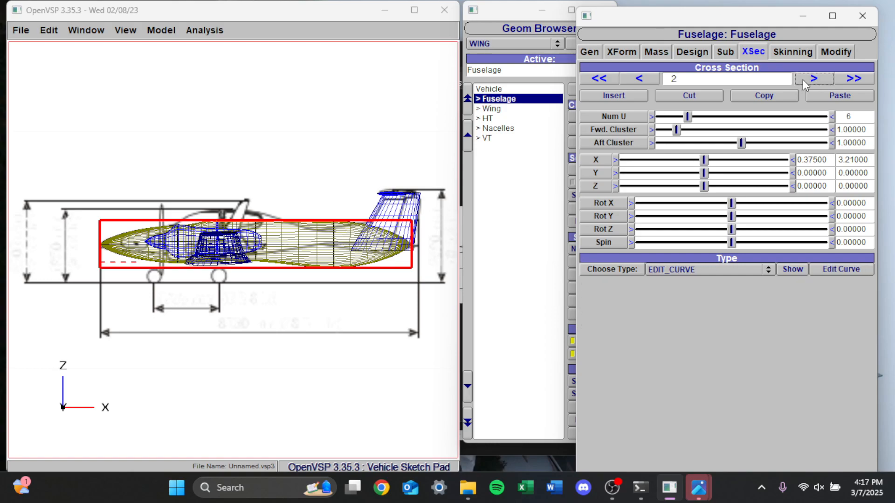
{"action": "left_click", "coordinate": [679, 269]}
{"action": "left_click", "coordinate": [684, 269]}
{"action": "left_click", "coordinate": [826, 270]}
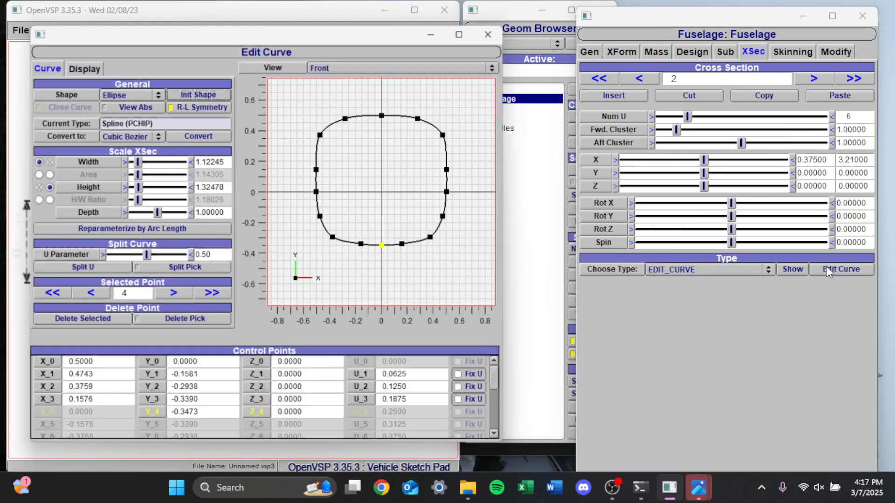
{"action": "left_click_drag", "start_coordinate": [135, 188], "coordinate": [141, 188]}
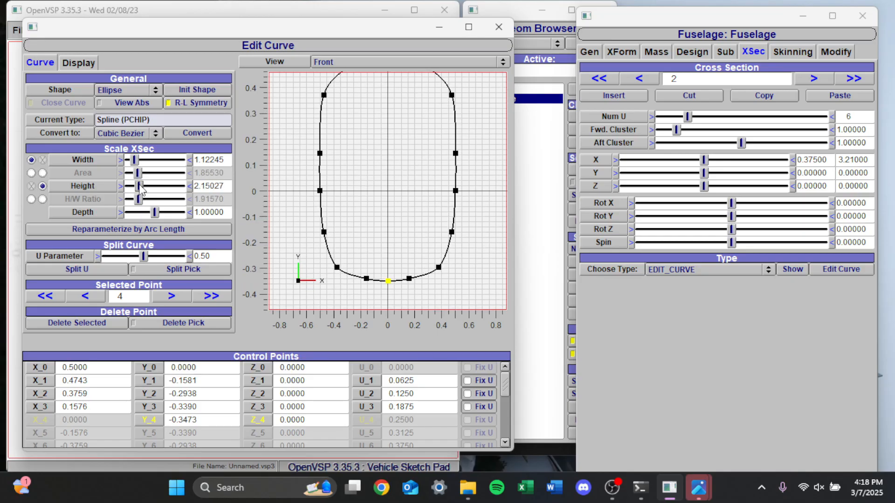
{"action": "left_click", "coordinate": [498, 28]}
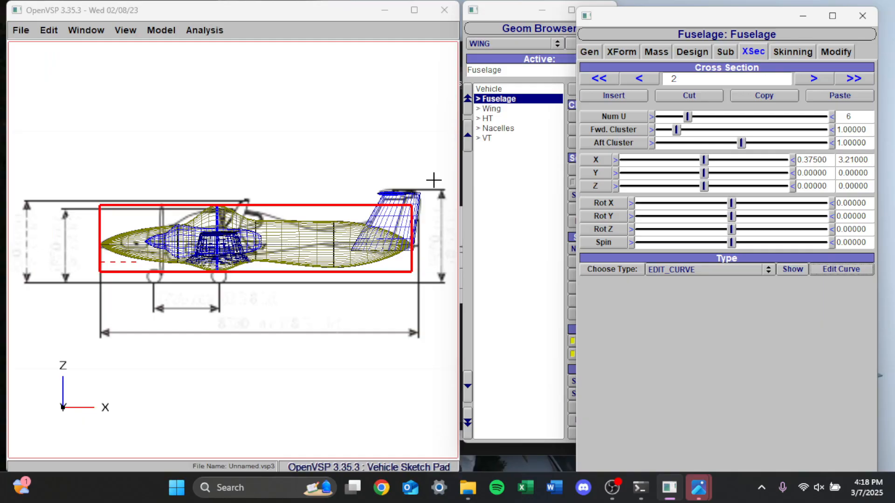
{"action": "left_click", "coordinate": [831, 271]}
{"action": "left_click_drag", "start_coordinate": [307, 35], "coordinate": [659, 118]}
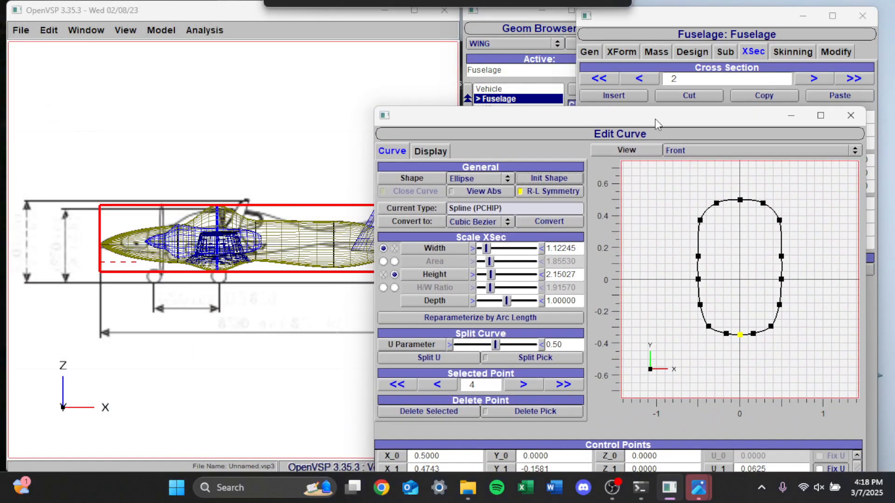
{"action": "left_click_drag", "start_coordinate": [491, 275], "coordinate": [488, 278]}
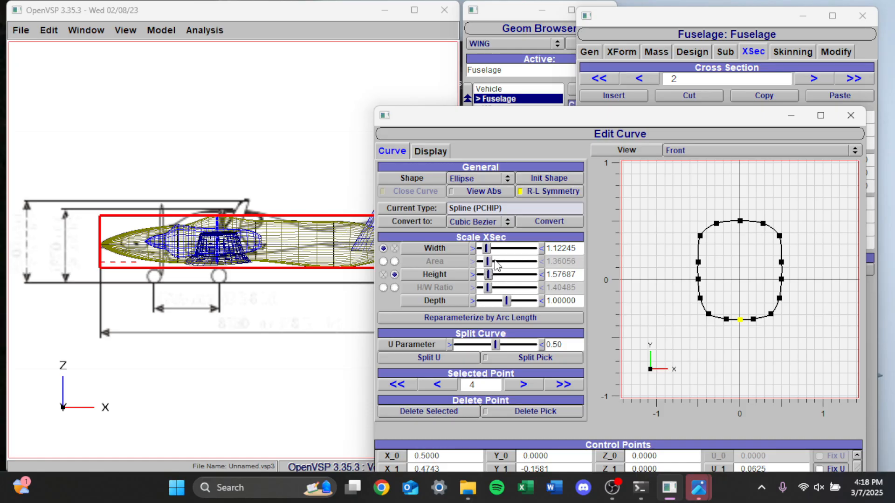
{"action": "mouse_move", "coordinate": [196, 200]}
{"action": "right_mouse_down"}
{"action": "mouse_move", "coordinate": [221, 255]}
{"action": "mouse_move", "coordinate": [218, 213]}
{"action": "mouse_move", "coordinate": [196, 200]}
{"action": "right_mouse_up"}
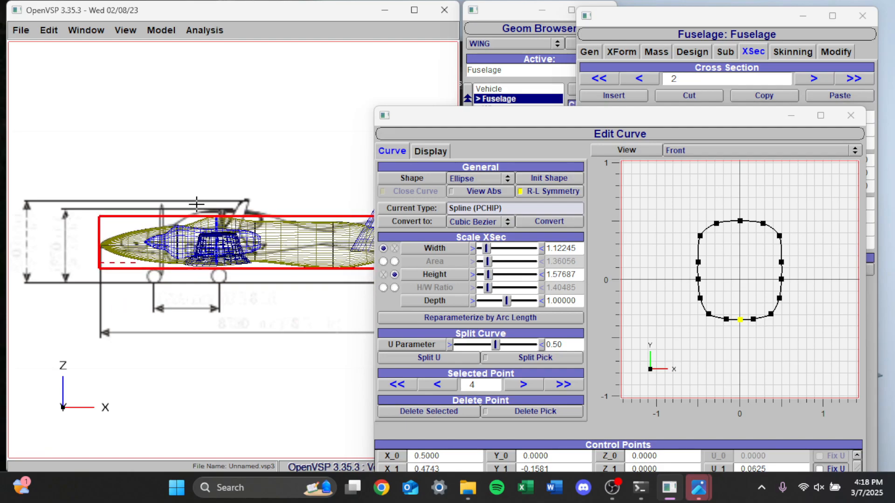
{"action": "left_click", "coordinate": [851, 115]}
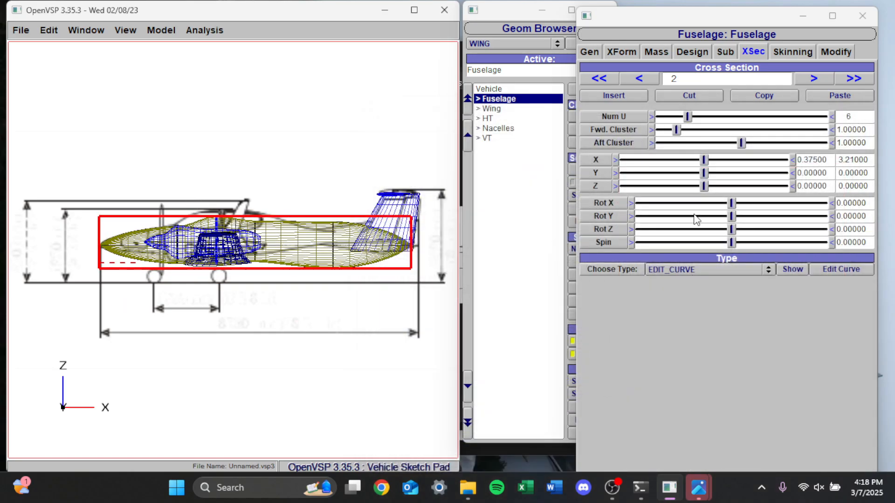
{"action": "left_click", "coordinate": [650, 79]}
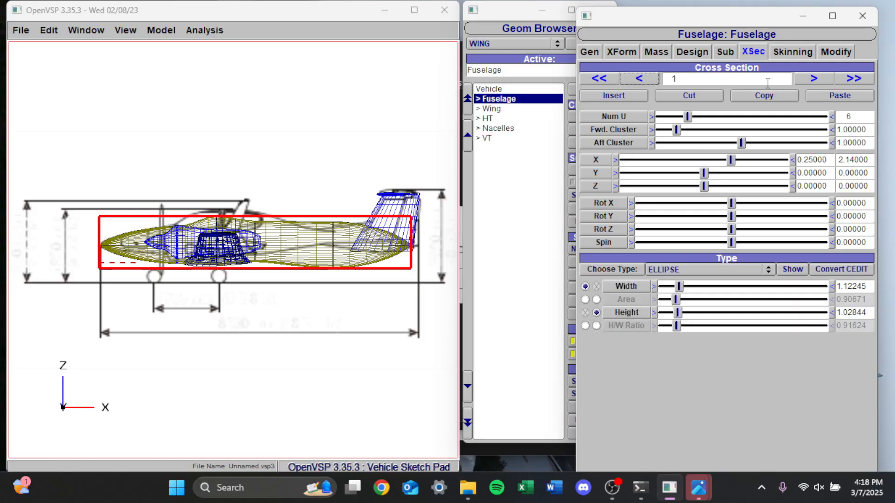
{"action": "left_click", "coordinate": [797, 80]}
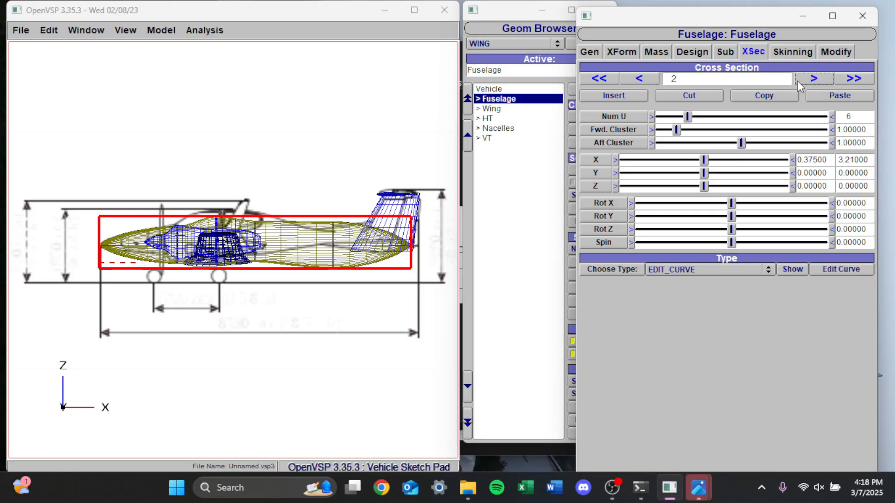
{"action": "left_click", "coordinate": [707, 269]}
{"action": "left_click", "coordinate": [826, 268]}
{"action": "left_click", "coordinate": [833, 268]}
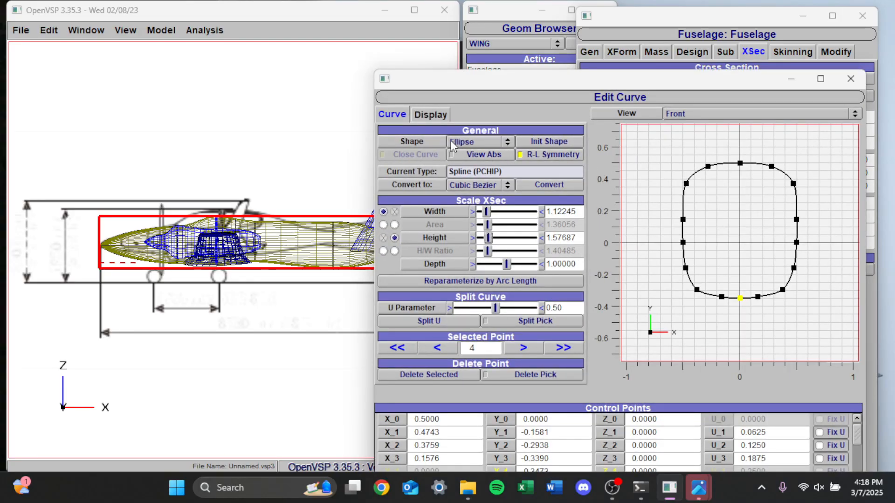
{"action": "left_click", "coordinate": [863, 80]}
Convert Fuselage cross section 1 to an editable curve and choose Ellipse as its shape
{"action": "left_click", "coordinate": [645, 79]}
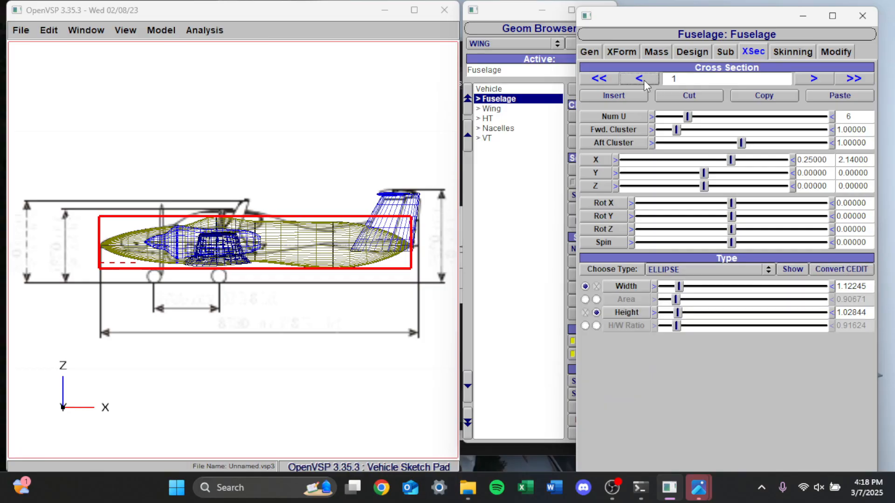
{"action": "left_click", "coordinate": [829, 269]}
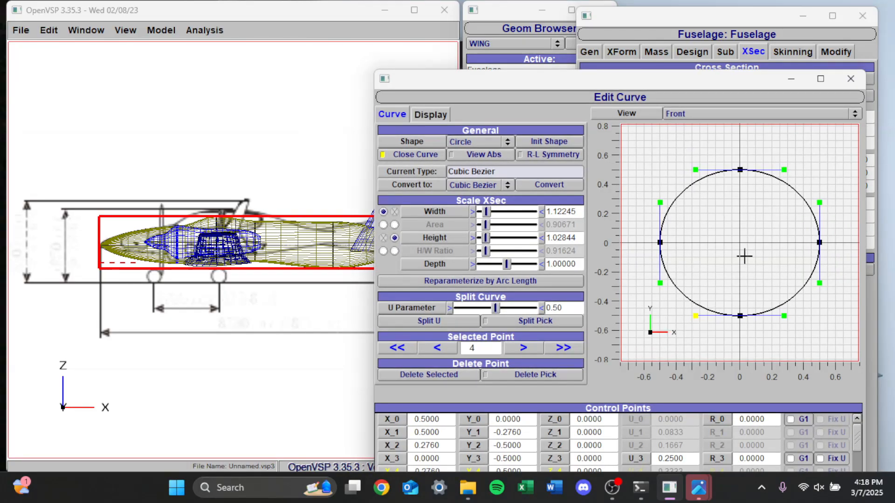
{"action": "left_click", "coordinate": [478, 141]}
{"action": "left_click", "coordinate": [471, 154]}
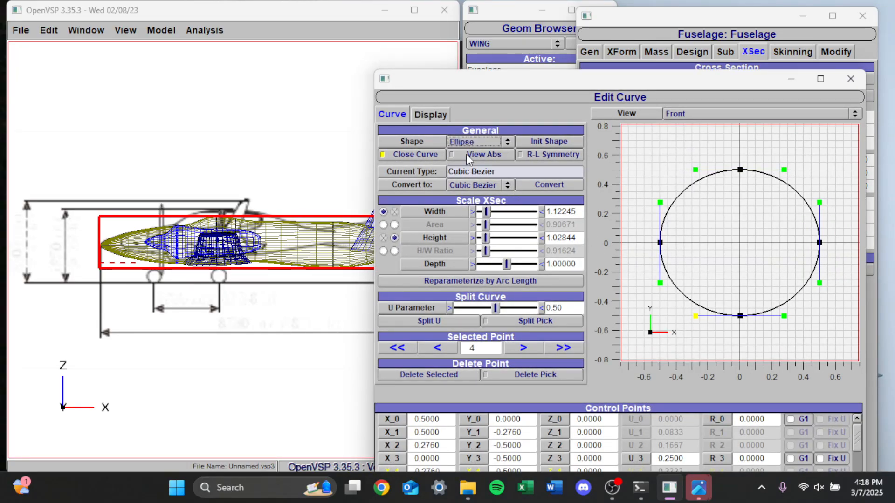
Convert the cross section 1 curve to Spline (PCHIP) and turn on its R-L symmetry
{"action": "left_click", "coordinate": [475, 185]}
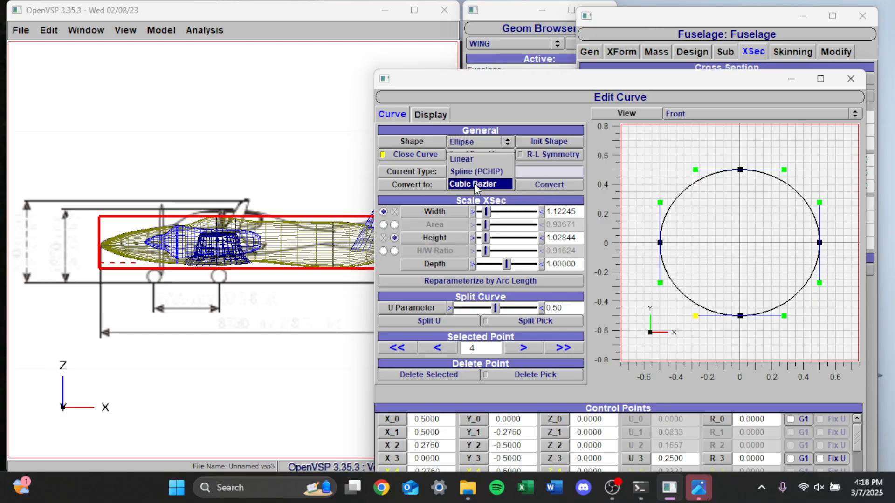
{"action": "left_click", "coordinate": [473, 184]}
{"action": "left_click", "coordinate": [476, 184]}
{"action": "left_click", "coordinate": [476, 172]}
{"action": "left_click", "coordinate": [522, 185]}
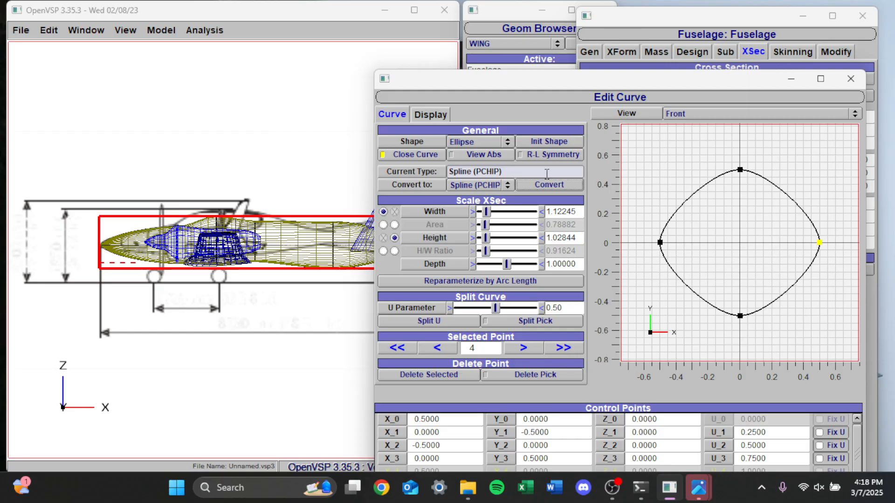
{"action": "left_click", "coordinate": [538, 155]}
Reshape the cross section 1 curve with its top at about Y 0.558, bottom at -0.182 and side points at about X 0.298, Y 0.173
{"action": "left_click_drag", "start_coordinate": [820, 242], "coordinate": [796, 242]}
{"action": "left_click_drag", "start_coordinate": [740, 170], "coordinate": [740, 184]}
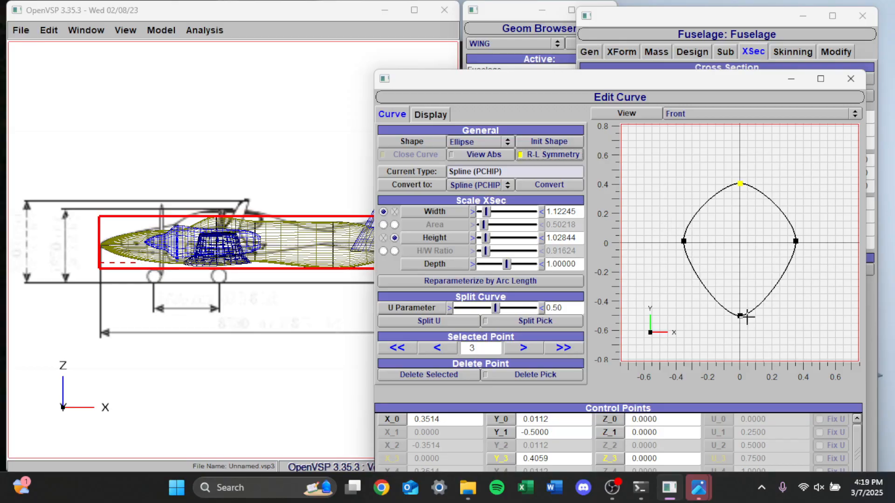
{"action": "left_click_drag", "start_coordinate": [740, 316], "coordinate": [740, 294]}
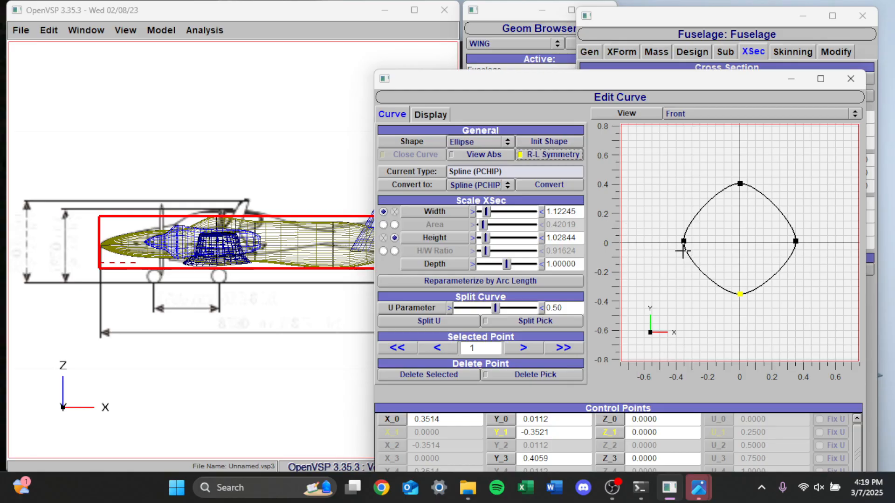
{"action": "left_click_drag", "start_coordinate": [741, 294], "coordinate": [740, 292]}
{"action": "left_click_drag", "start_coordinate": [740, 184], "coordinate": [740, 175]}
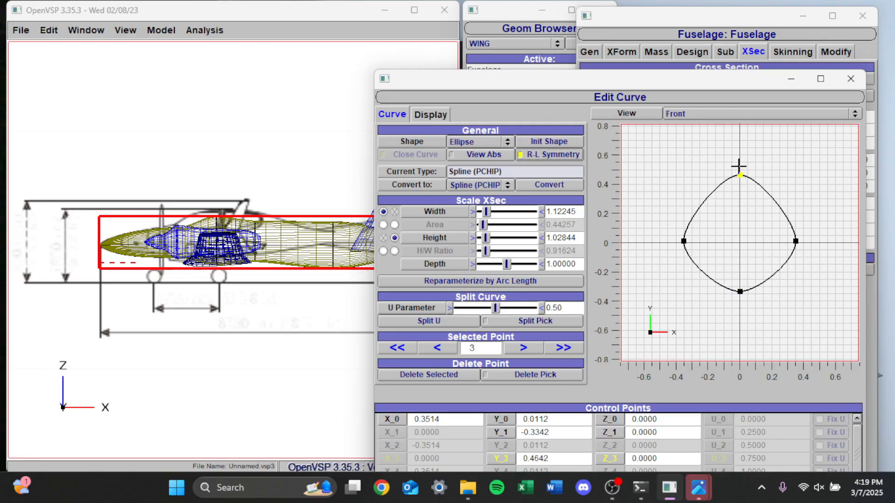
{"action": "left_click_drag", "start_coordinate": [740, 176], "coordinate": [740, 162]}
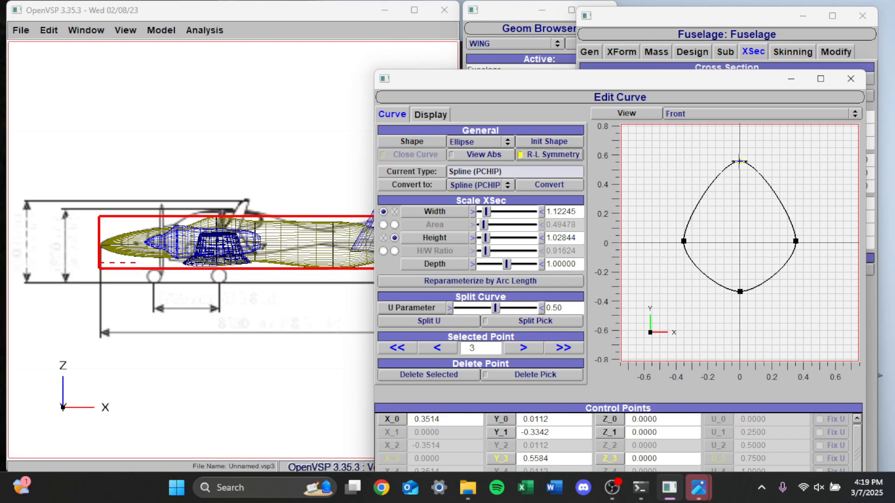
{"action": "left_click_drag", "start_coordinate": [740, 292], "coordinate": [746, 269]}
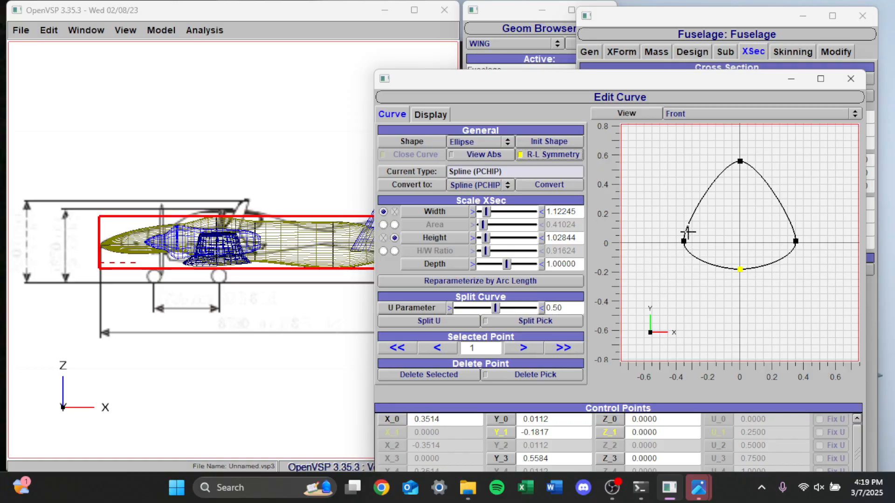
{"action": "left_click_drag", "start_coordinate": [795, 241], "coordinate": [787, 217]}
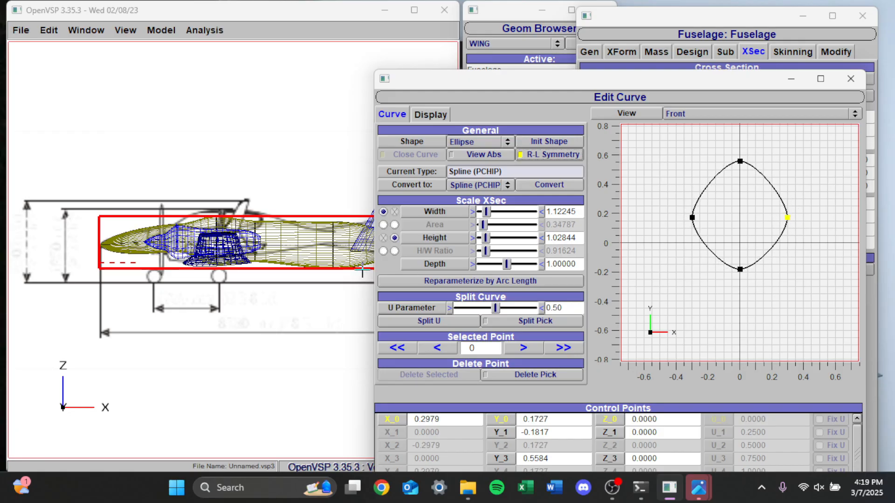
{"action": "left_click", "coordinate": [851, 78]}
Raise the upper control points of Fuselage cross section 2's edit curve, bringing its top to about Y 0.6
{"action": "left_click", "coordinate": [799, 76]}
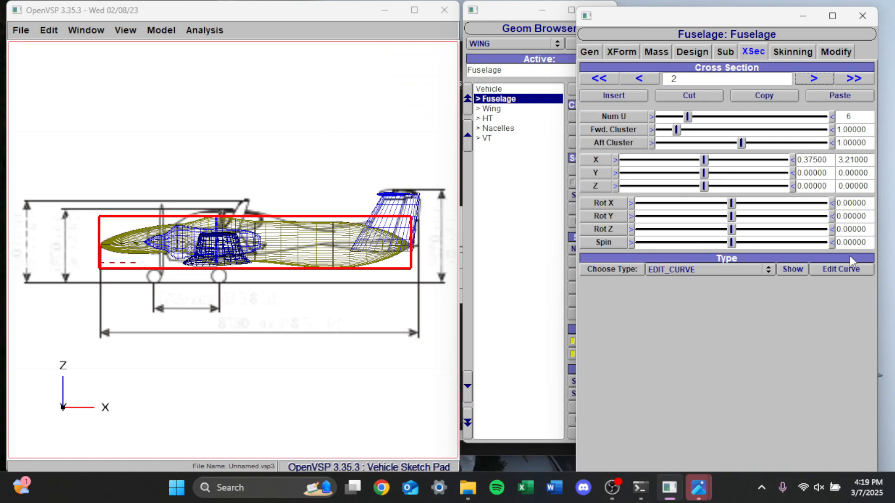
{"action": "left_click", "coordinate": [838, 269]}
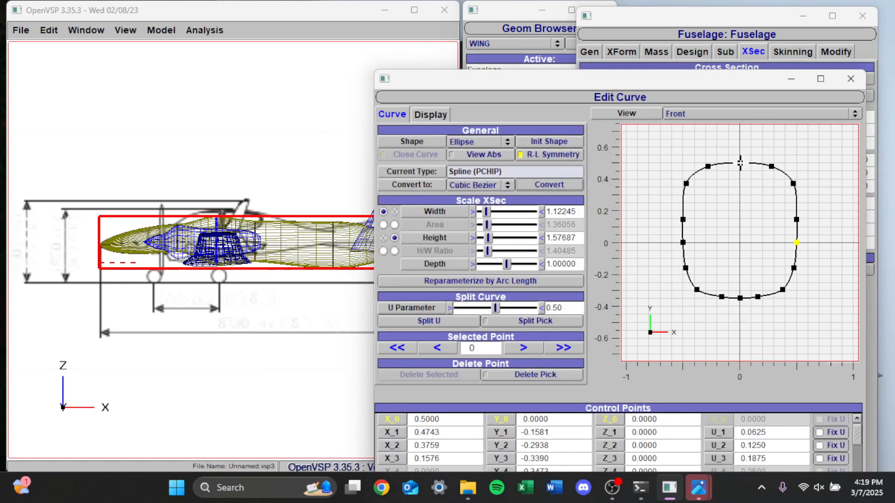
{"action": "left_click_drag", "start_coordinate": [741, 159], "coordinate": [776, 152]}
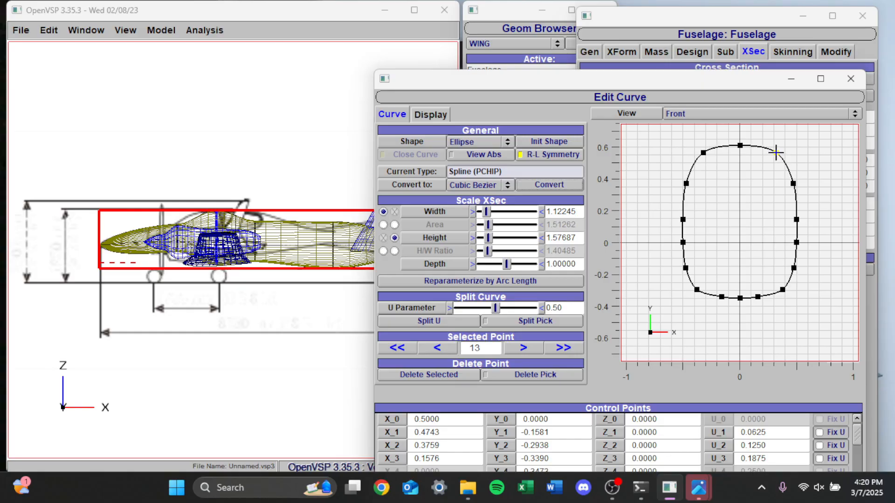
{"action": "left_click_drag", "start_coordinate": [793, 184], "coordinate": [793, 170]}
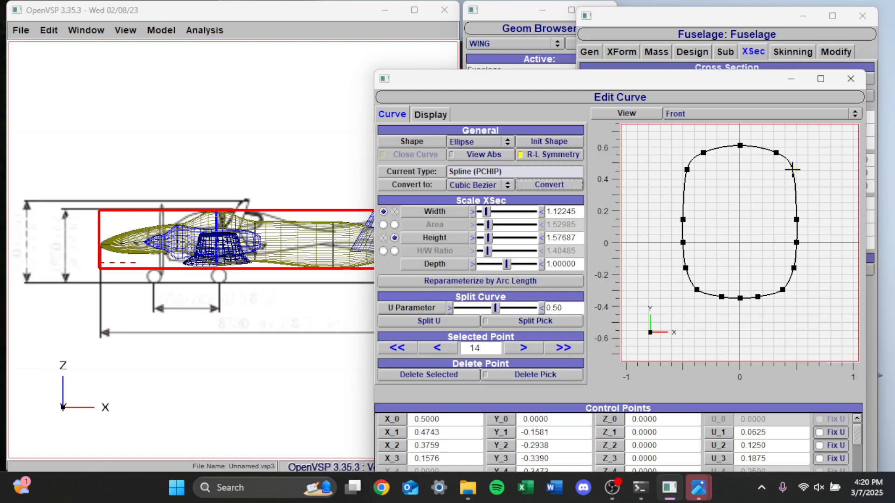
Flatten the underside of the cross section 2 curve by raising its lower control points, with the bottom point at about Y -0.216
{"action": "left_click_drag", "start_coordinate": [740, 298], "coordinate": [741, 279]}
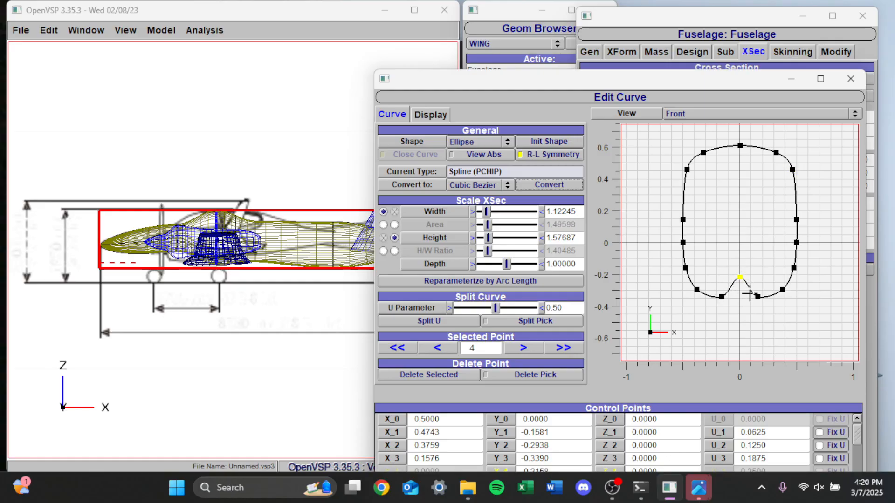
{"action": "left_click_drag", "start_coordinate": [757, 296], "coordinate": [780, 274]}
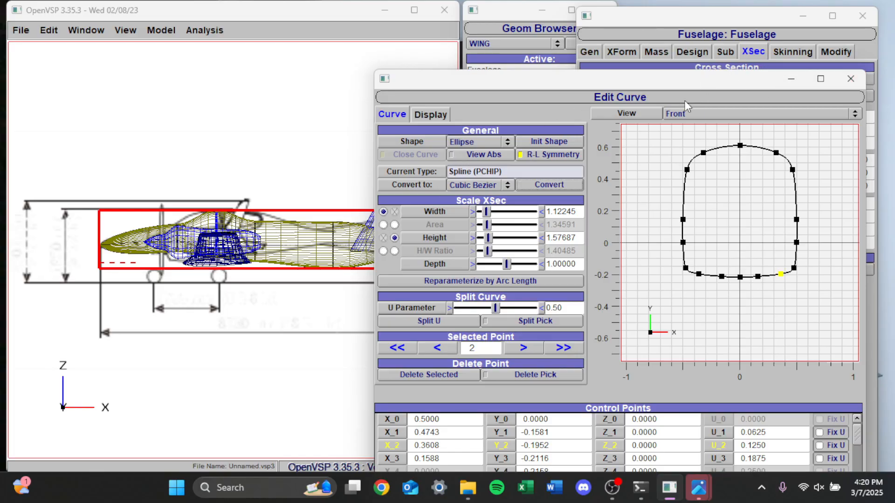
{"action": "left_click", "coordinate": [850, 78]}
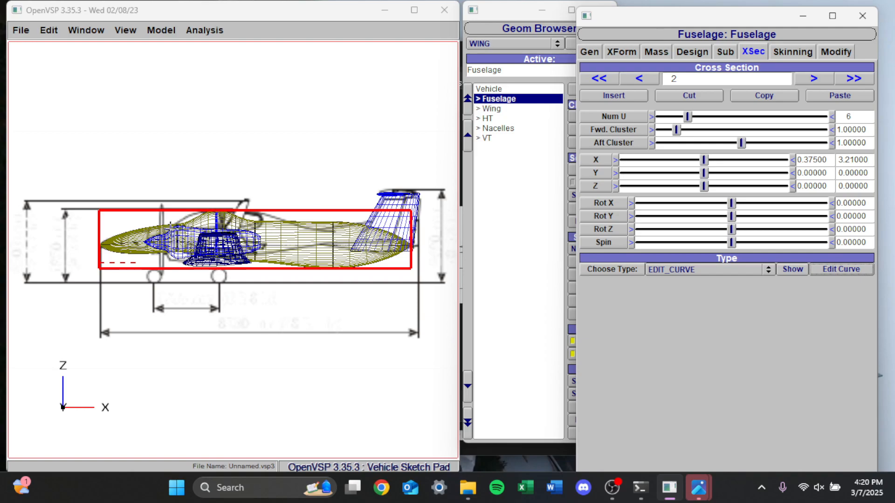
Try a top-side skinning angle of about -7.11 at Fuselage cross section 2, and set the angle back to 0
{"action": "left_click", "coordinate": [792, 52]}
{"action": "left_click", "coordinate": [641, 77]}
{"action": "left_click", "coordinate": [813, 80]}
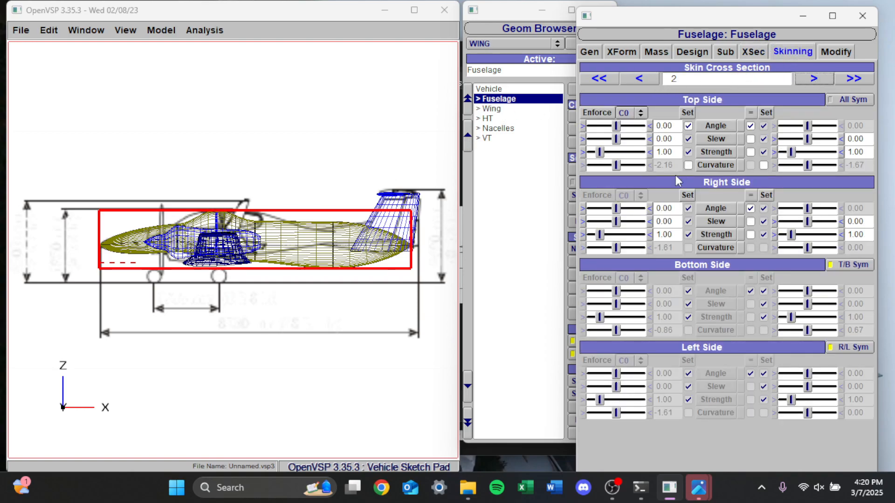
{"action": "left_click_drag", "start_coordinate": [615, 128], "coordinate": [614, 128]}
{"action": "double_click", "coordinate": [662, 127]}
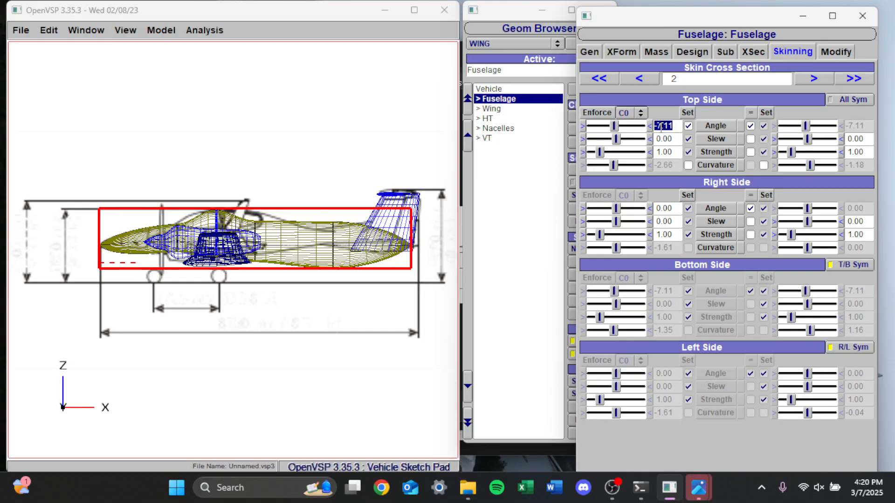
{"action": "type", "text": "0"}
{"action": "key", "text": "Return"}
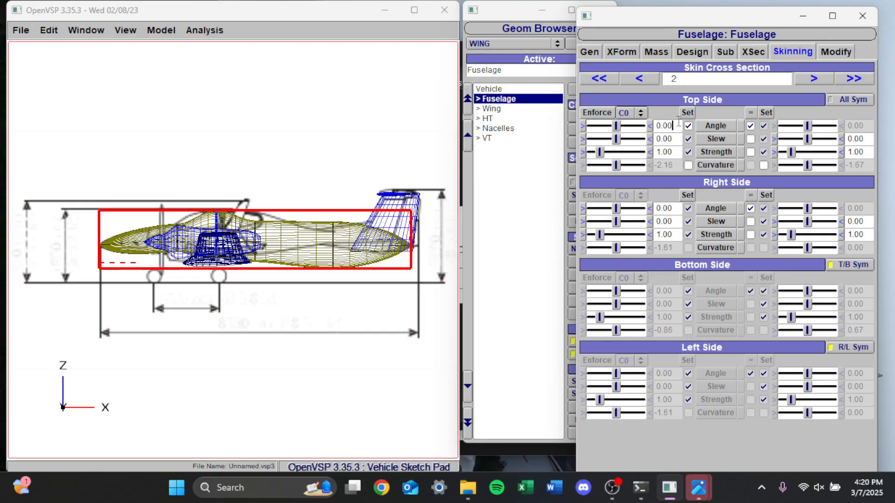
Enable the forward top-side curvature at skin cross section 2 and set it to about -0.45
{"action": "left_click", "coordinate": [688, 166]}
{"action": "mouse_move", "coordinate": [617, 165]}
{"action": "left_mouse_down"}
{"action": "mouse_move", "coordinate": [657, 166]}
{"action": "mouse_move", "coordinate": [631, 167]}
{"action": "left_mouse_up"}
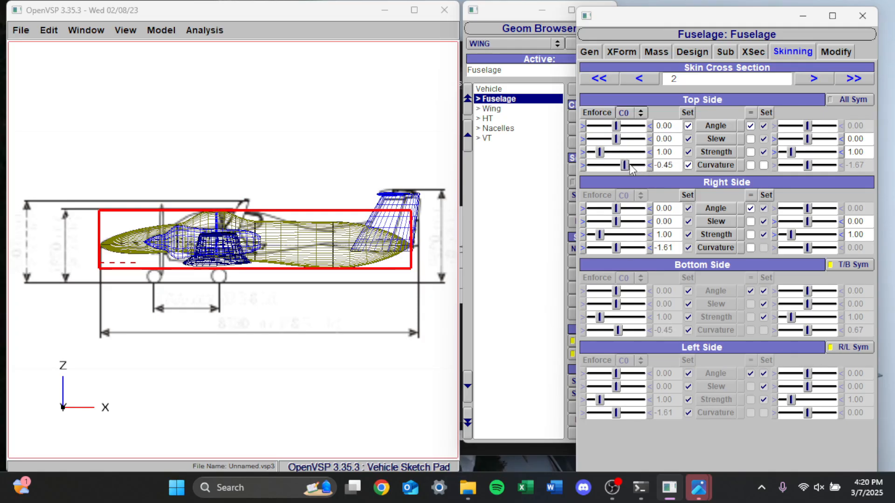
{"action": "left_click", "coordinate": [632, 79]}
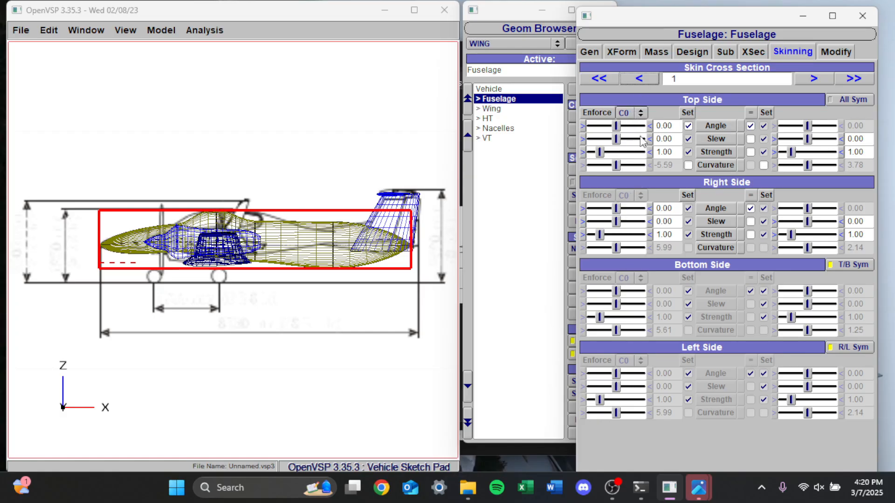
{"action": "left_click", "coordinate": [664, 125]}
{"action": "left_click", "coordinate": [664, 138]}
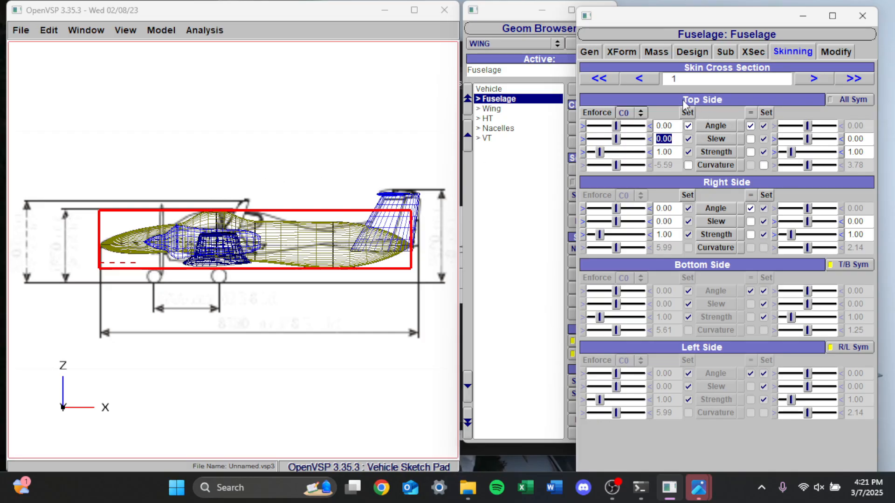
{"action": "left_click", "coordinate": [639, 80]}
{"action": "left_click", "coordinate": [818, 78]}
{"action": "left_click", "coordinate": [817, 77]}
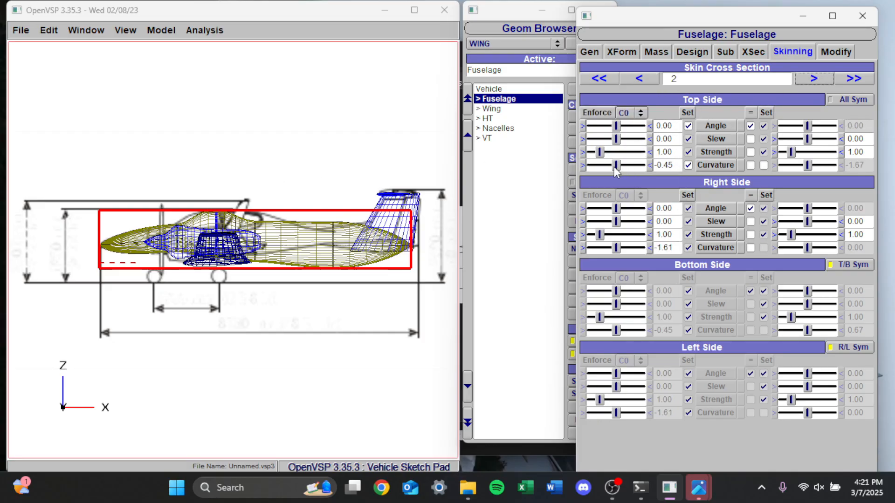
Enable the aft top-side curvature at skin cross section 1, set it to about 9.04, and turn off R/L symmetry for that section
{"action": "left_click", "coordinate": [647, 79]}
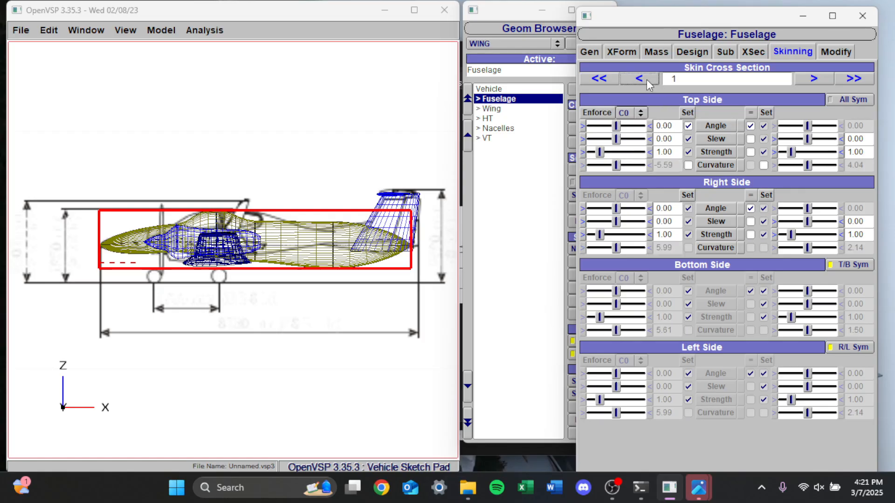
{"action": "left_click", "coordinate": [763, 165]}
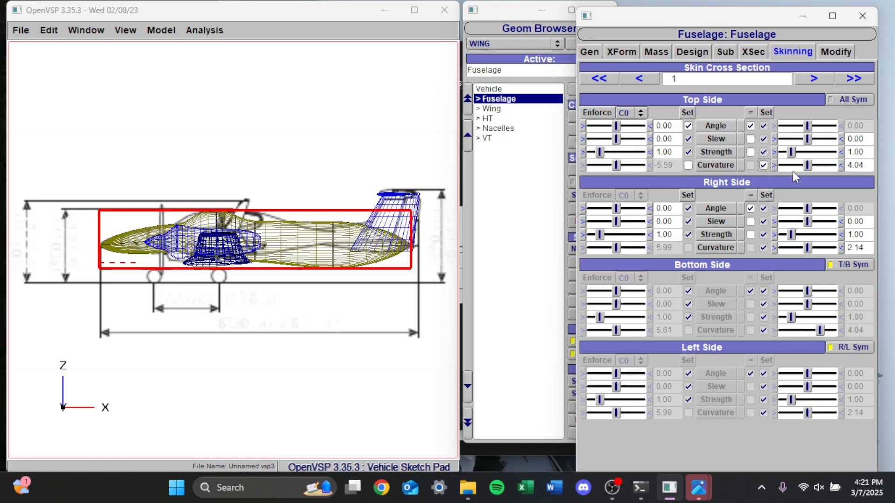
{"action": "left_click_drag", "start_coordinate": [810, 164], "coordinate": [839, 167]}
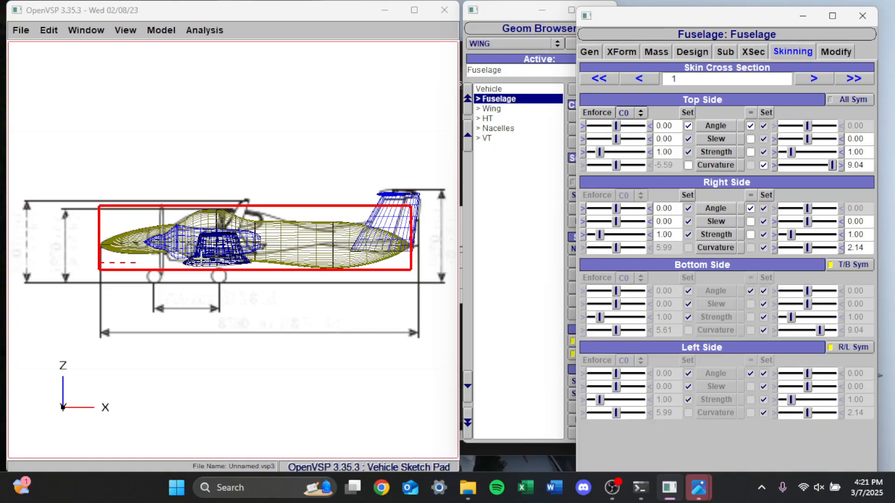
{"action": "left_click", "coordinate": [848, 347]}
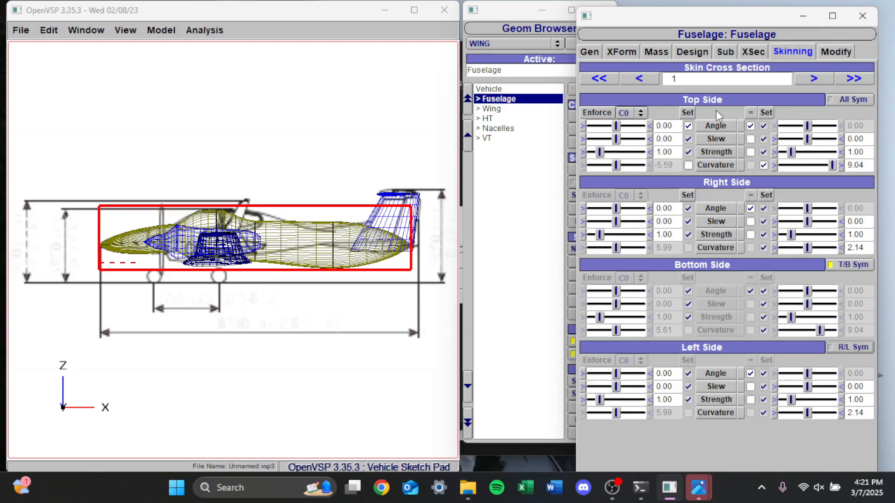
Turn off R/L symmetry at skin cross section 2 and set its forward left-side curvature to 0
{"action": "left_click", "coordinate": [648, 79]}
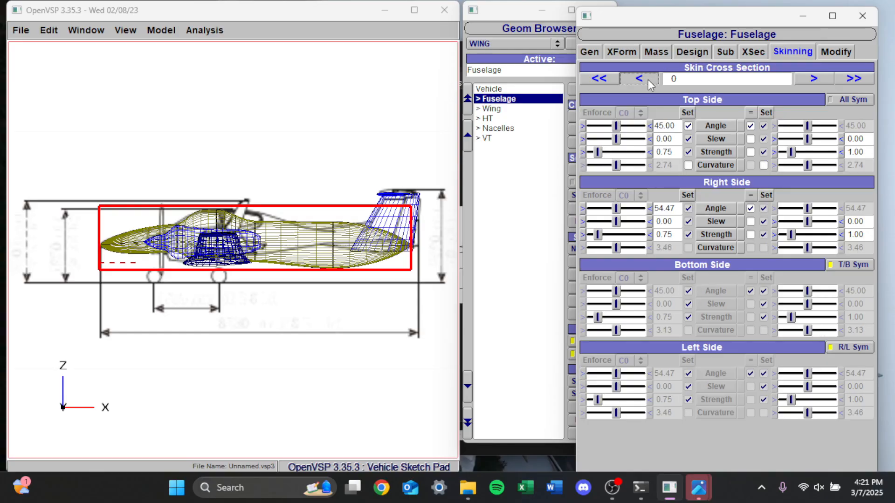
{"action": "left_click", "coordinate": [818, 77]}
{"action": "left_click", "coordinate": [818, 78]}
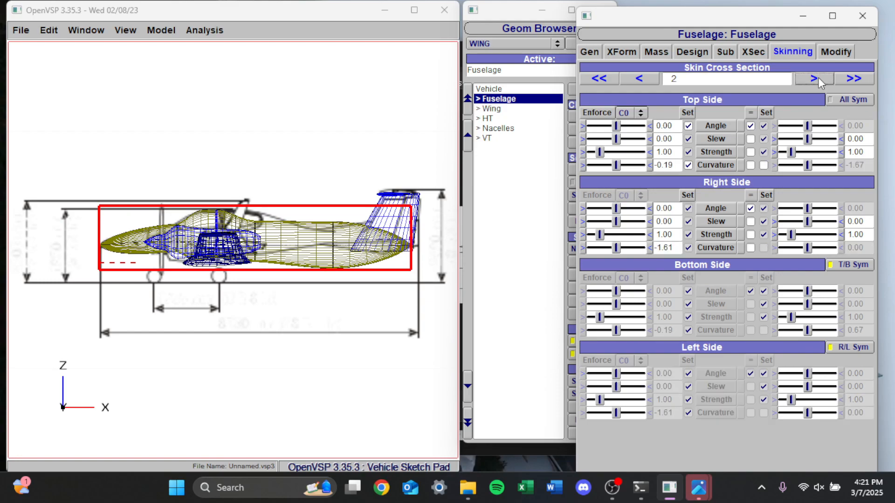
{"action": "left_click", "coordinate": [831, 347]}
{"action": "double_click", "coordinate": [666, 413]}
{"action": "type", "text": "0"}
{"action": "key", "text": "Return"}
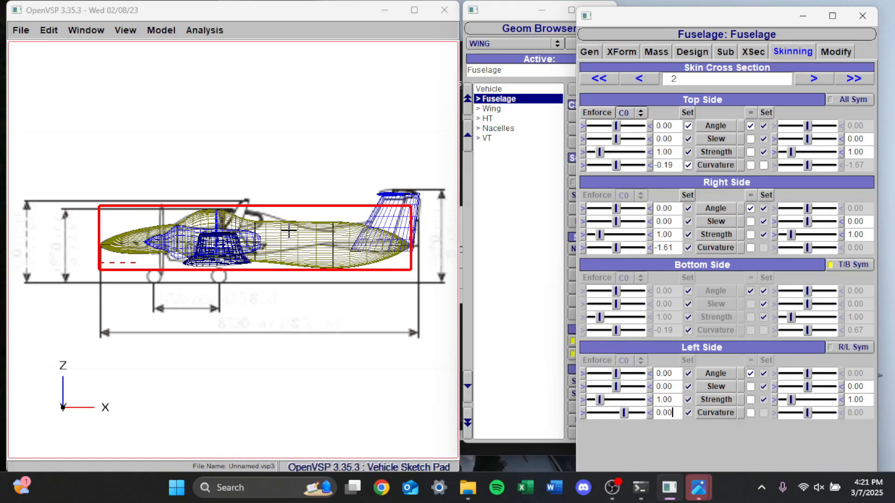
Raise fuselage cross section 3 to a relative Z of about 0.025
{"action": "left_click", "coordinate": [806, 80]}
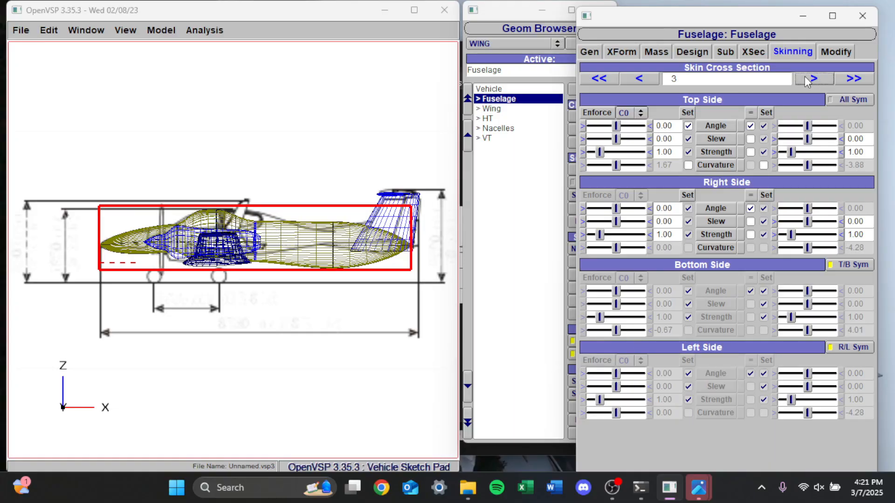
{"action": "left_click", "coordinate": [622, 52]}
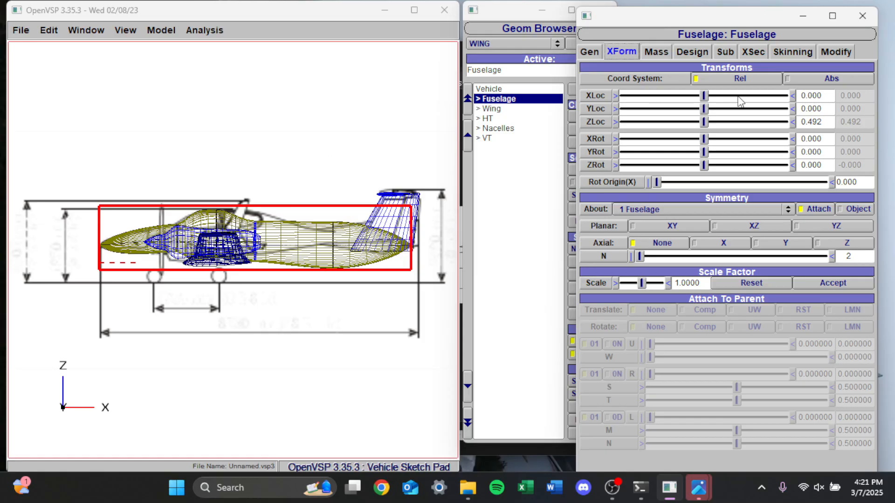
{"action": "left_click", "coordinate": [751, 52]}
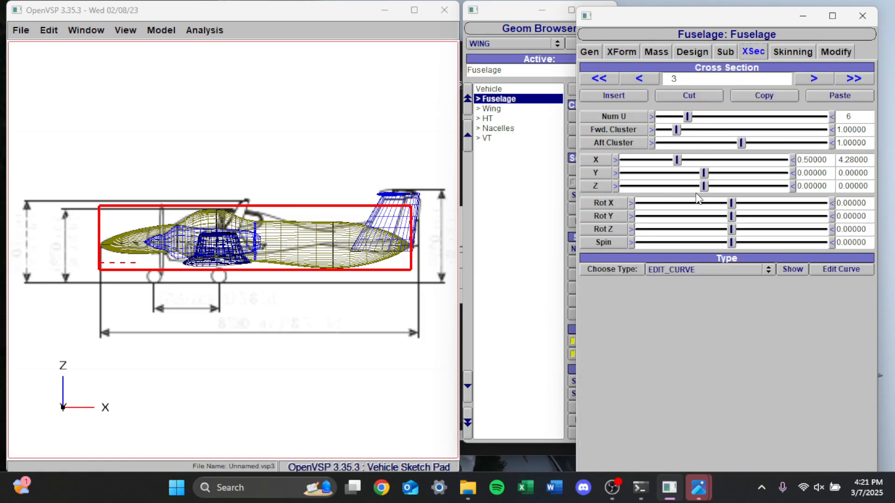
{"action": "left_click_drag", "start_coordinate": [701, 186], "coordinate": [706, 185]}
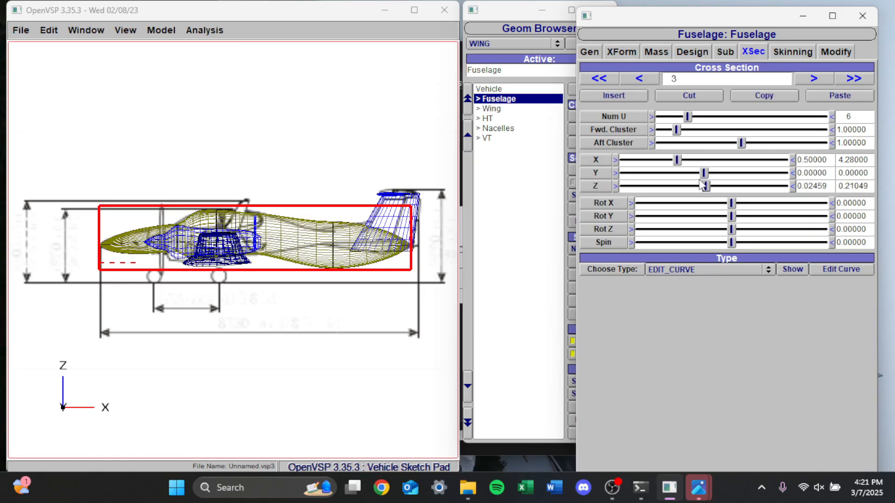
Reduce the cross section 4 ellipse height to about 0.414 and raise its relative Z to about 0.016
{"action": "left_click", "coordinate": [813, 79]}
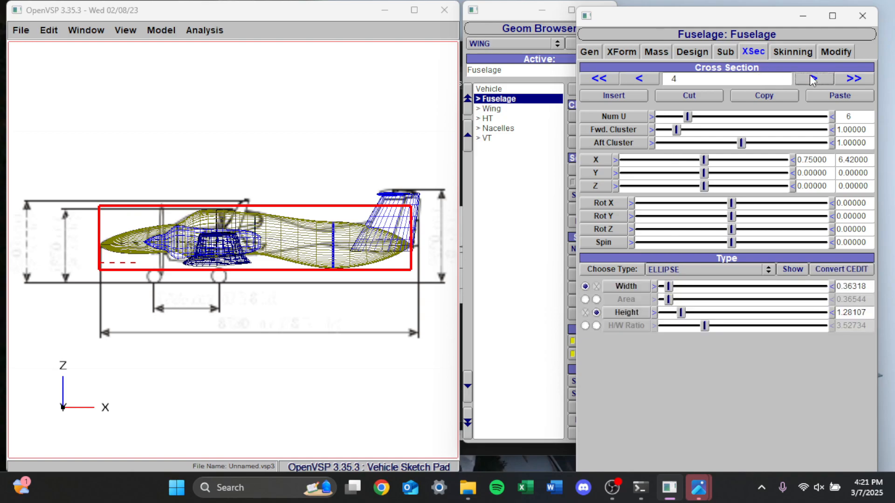
{"action": "left_click_drag", "start_coordinate": [683, 312], "coordinate": [673, 312]}
{"action": "left_click_drag", "start_coordinate": [704, 186], "coordinate": [704, 179]}
{"action": "left_click_drag", "start_coordinate": [670, 312], "coordinate": [668, 312]}
{"action": "left_click_drag", "start_coordinate": [705, 185], "coordinate": [705, 186]}
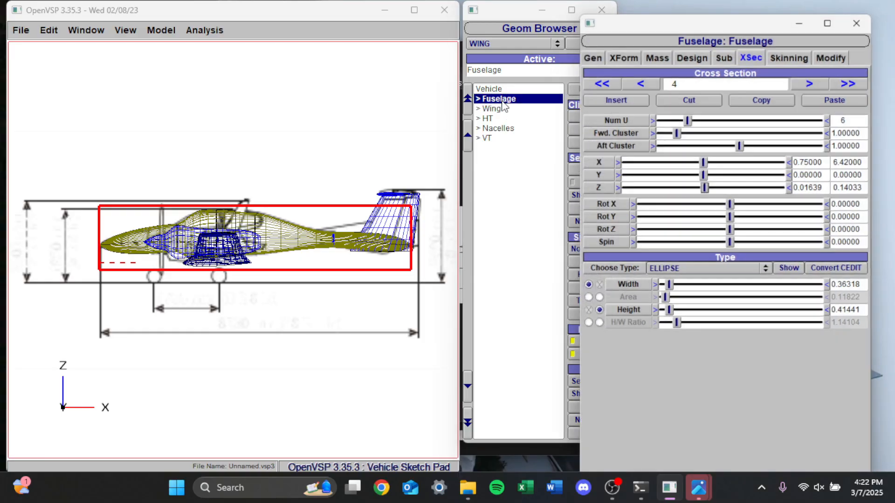
Edit the cross section 1 curve by lowering its bottom control point
{"action": "left_click", "coordinate": [642, 77]}
{"action": "left_click", "coordinate": [642, 78]}
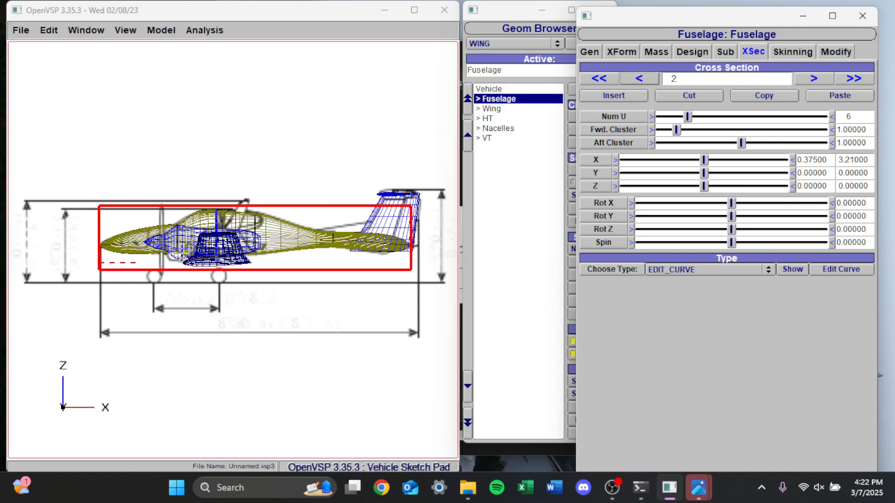
{"action": "left_click", "coordinate": [639, 78]}
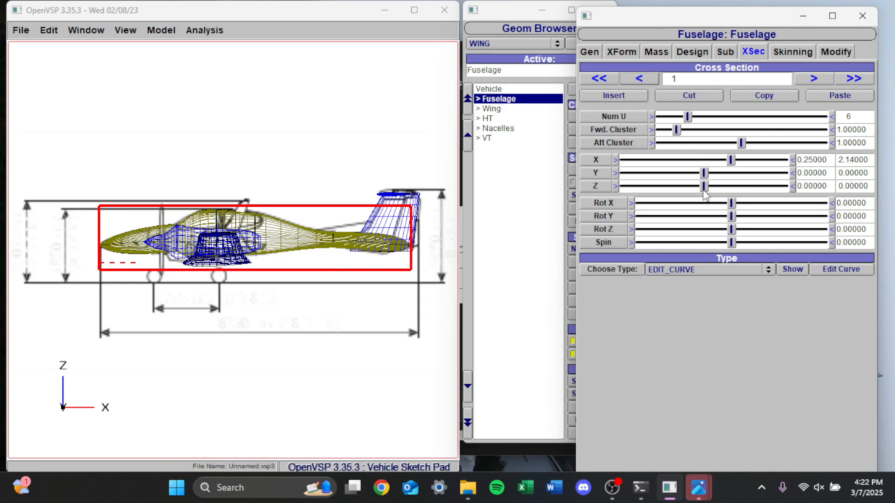
{"action": "left_click", "coordinate": [827, 271]}
{"action": "left_click_drag", "start_coordinate": [741, 269], "coordinate": [741, 297]}
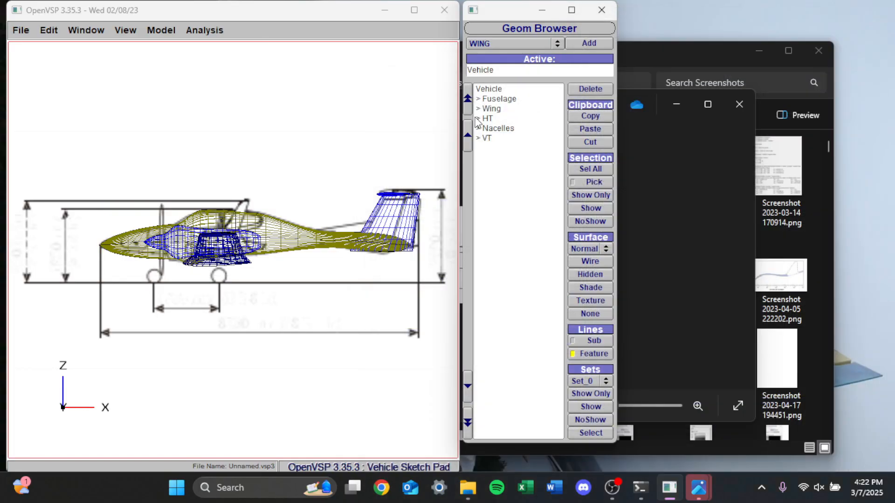
Hide the wing, HT, nacelles and VT, and compare the fuselage alone with the side-view drawing
{"action": "left_click_drag", "start_coordinate": [492, 108], "coordinate": [487, 138]}
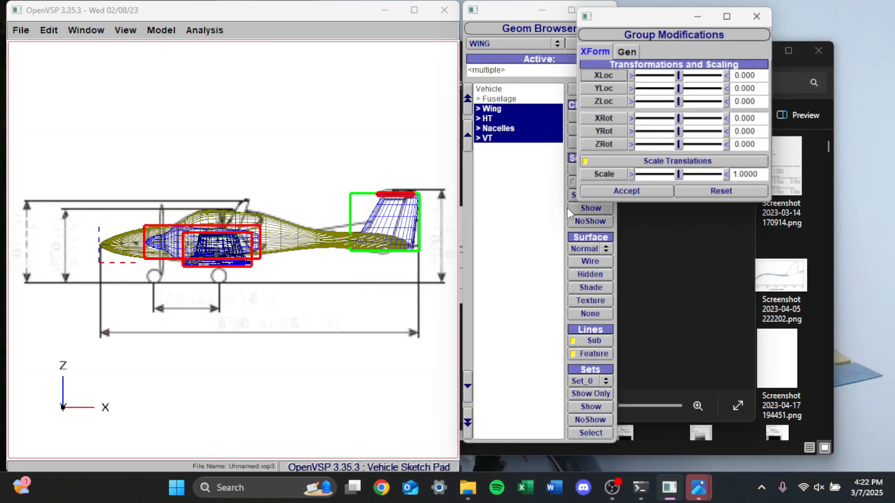
{"action": "left_click", "coordinate": [589, 221]}
{"action": "left_click", "coordinate": [261, 212]}
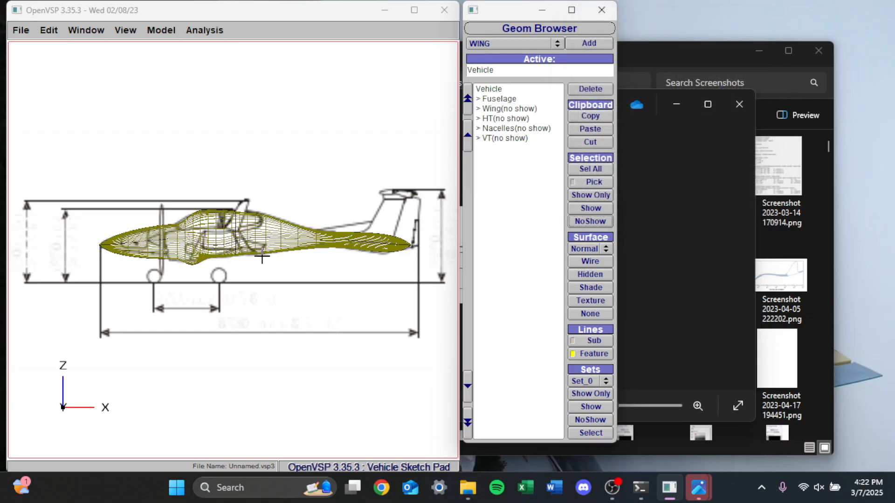
{"action": "mouse_move", "coordinate": [238, 252]}
{"action": "left_mouse_down"}
{"action": "mouse_move", "coordinate": [254, 262]}
{"action": "mouse_move", "coordinate": [233, 252]}
{"action": "left_mouse_up"}
{"action": "mouse_move", "coordinate": [233, 253]}
{"action": "right_mouse_down"}
{"action": "mouse_move", "coordinate": [252, 296]}
{"action": "mouse_move", "coordinate": [233, 285]}
{"action": "right_mouse_up"}
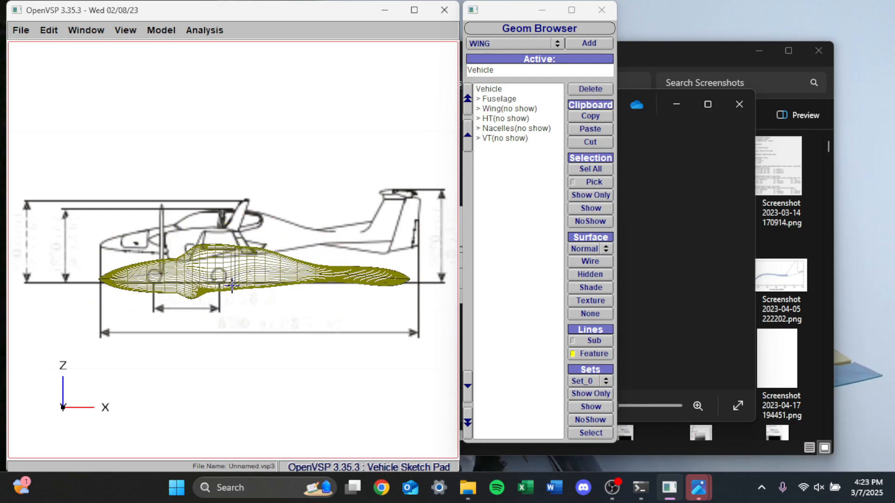
{"action": "mouse_move", "coordinate": [182, 264]}
{"action": "right_mouse_down"}
{"action": "mouse_move", "coordinate": [210, 293]}
{"action": "mouse_move", "coordinate": [214, 248]}
{"action": "right_mouse_up"}
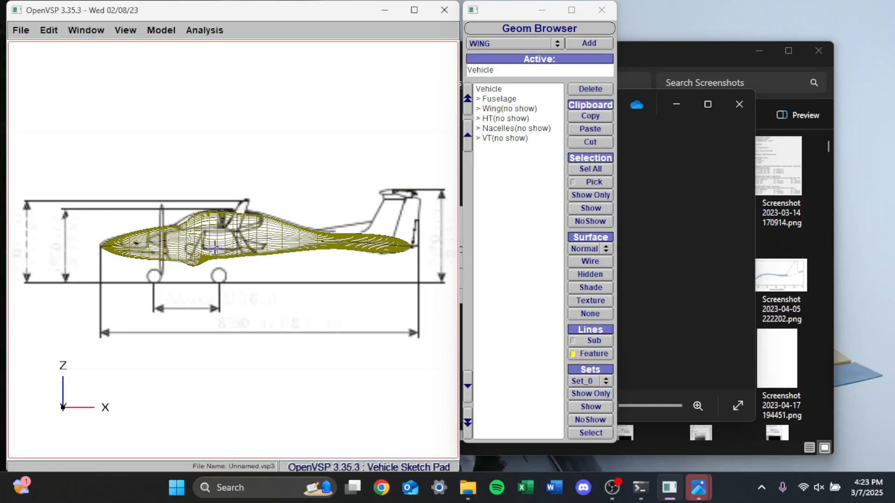
Set the aft left-side curvature at Fuselage skin cross section 1 to 0
{"action": "left_click", "coordinate": [504, 99]}
{"action": "left_click", "coordinate": [639, 79]}
{"action": "left_click", "coordinate": [813, 79]}
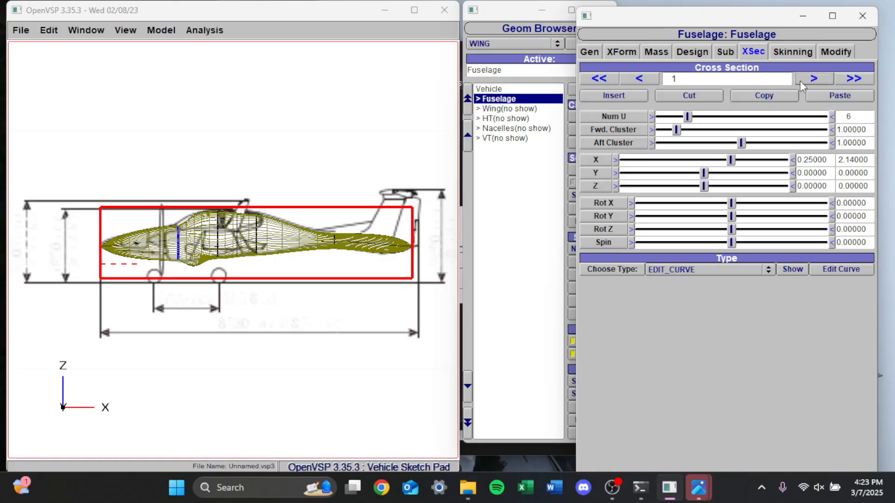
{"action": "left_click", "coordinate": [813, 79]}
{"action": "left_click", "coordinate": [639, 79]}
{"action": "left_click", "coordinate": [794, 52]}
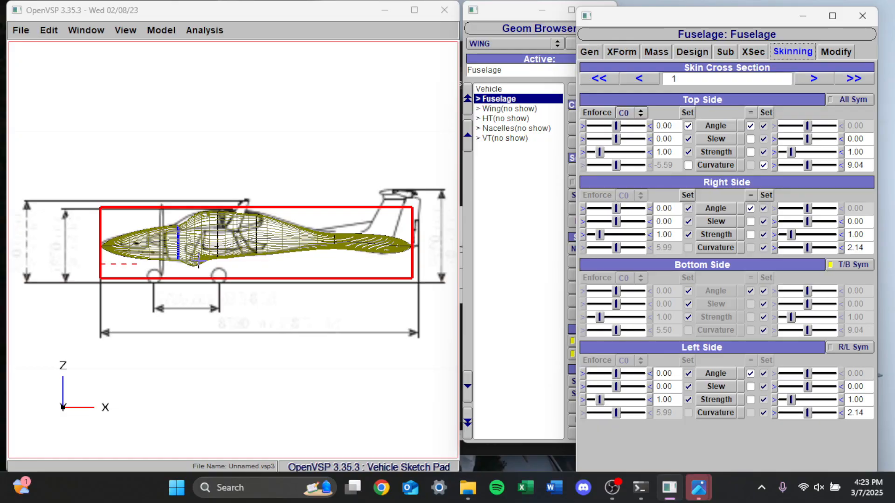
{"action": "double_click", "coordinate": [849, 410]}
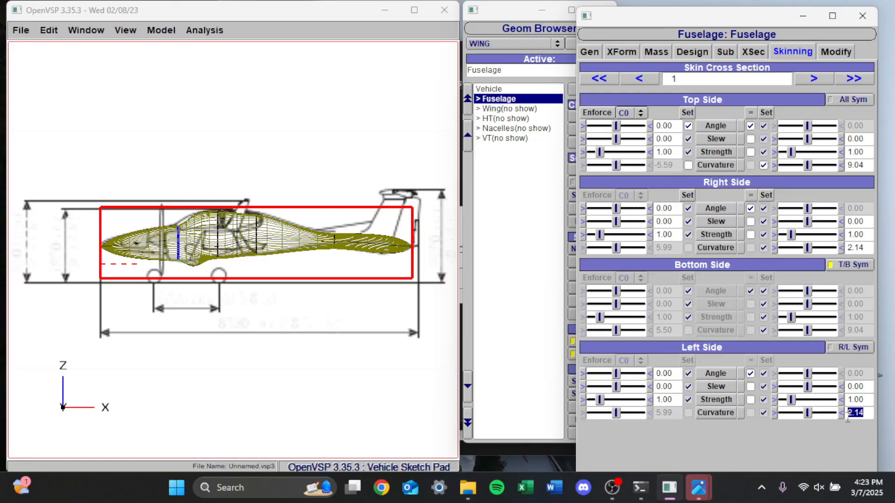
{"action": "type", "text": "0"}
{"action": "key", "text": "Return"}
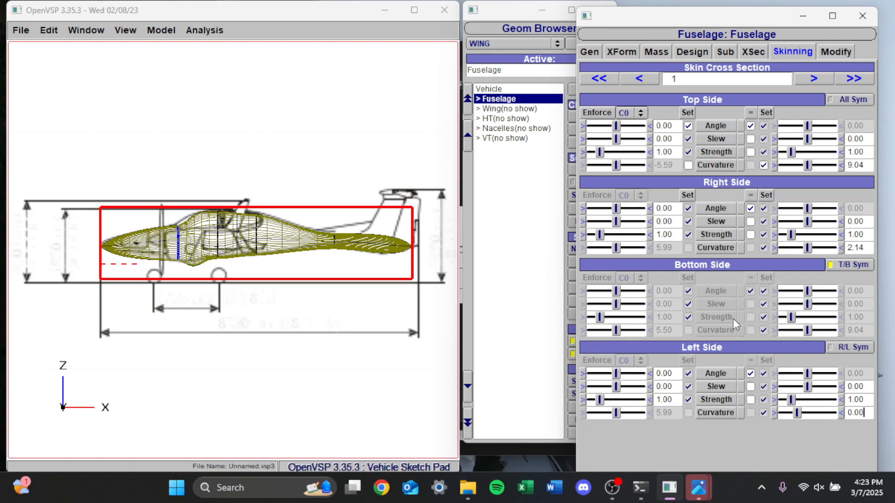
Unlink the aft left-side angle at skin cross section 1, set it to about 11.84, and disable the aft top-side curvature
{"action": "left_click", "coordinate": [751, 375]}
{"action": "mouse_move", "coordinate": [807, 375]}
{"action": "left_mouse_down"}
{"action": "mouse_move", "coordinate": [826, 373]}
{"action": "mouse_move", "coordinate": [802, 374]}
{"action": "mouse_move", "coordinate": [811, 374]}
{"action": "left_mouse_up"}
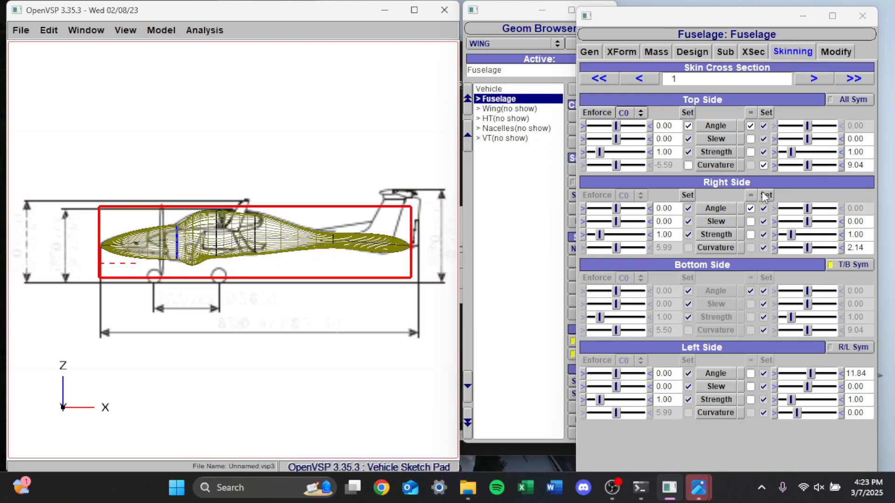
{"action": "left_click", "coordinate": [764, 166]}
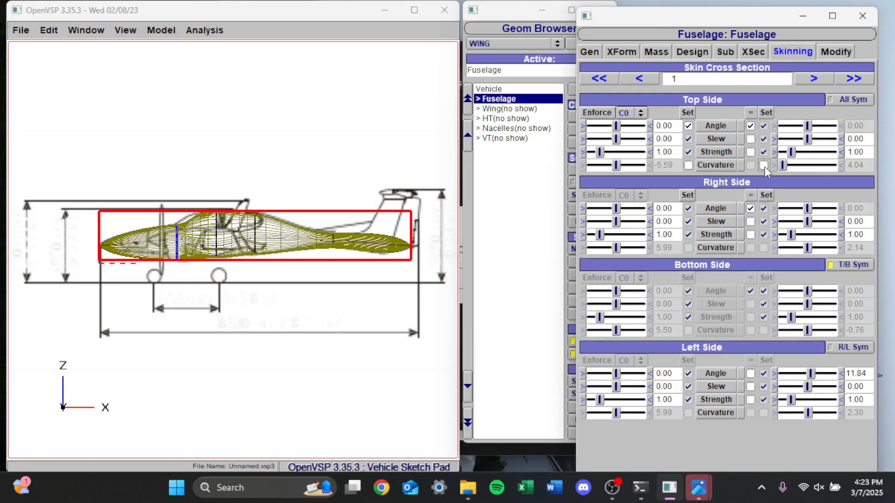
{"action": "left_click", "coordinate": [312, 243]}
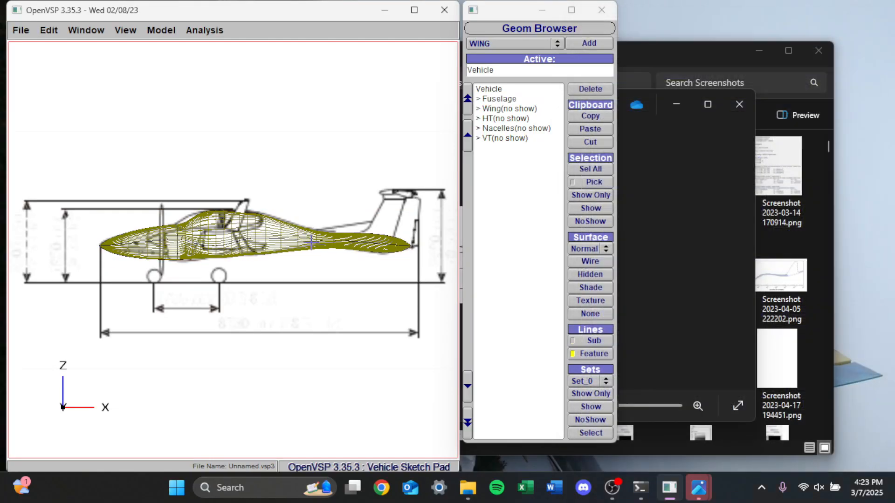
{"action": "right_click_drag", "start_coordinate": [222, 244], "coordinate": [223, 247]}
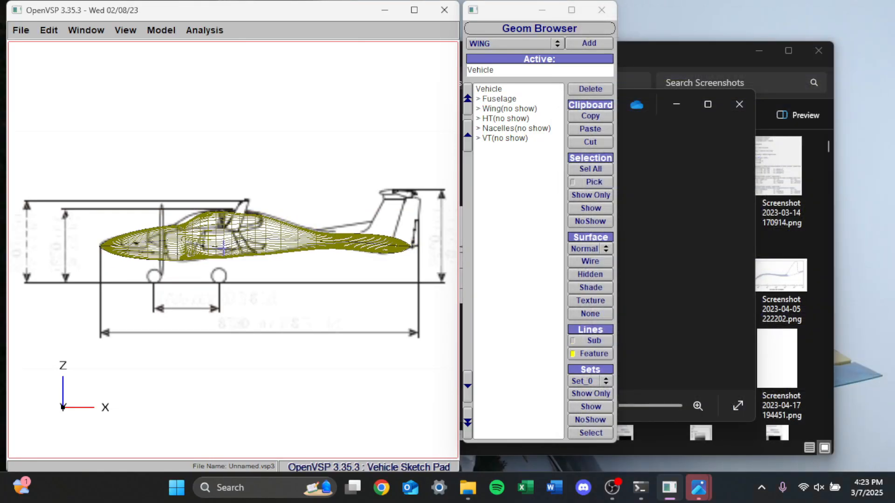
Unlink the aft top-side angle at Fuselage skin cross section 1 and set it to about 49.74
{"action": "left_click", "coordinate": [498, 99]}
{"action": "left_click", "coordinate": [641, 78]}
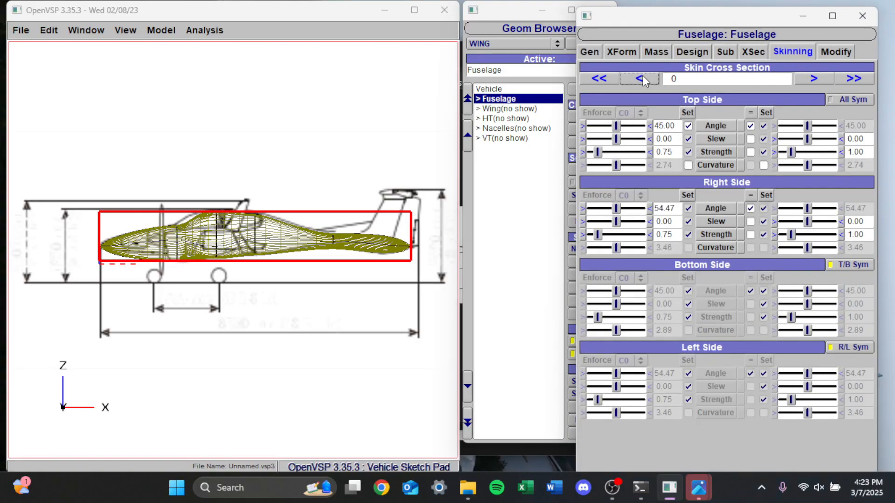
{"action": "left_click", "coordinate": [799, 80]}
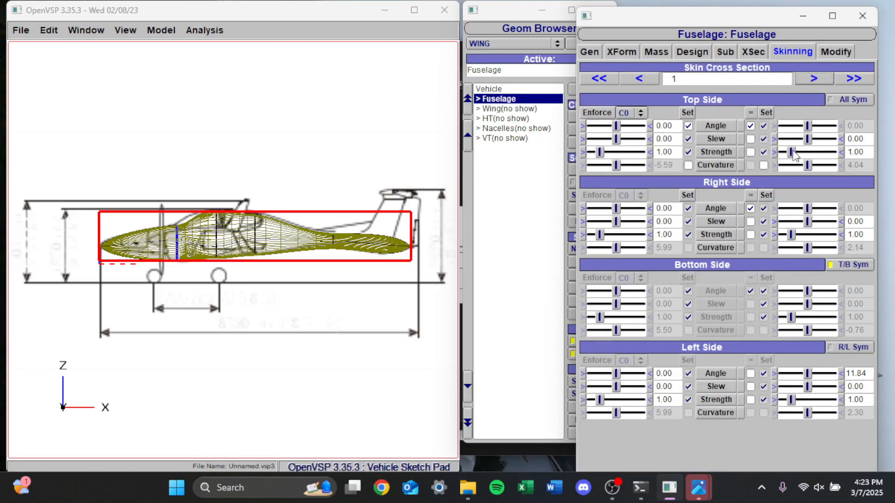
{"action": "left_click", "coordinate": [750, 126]}
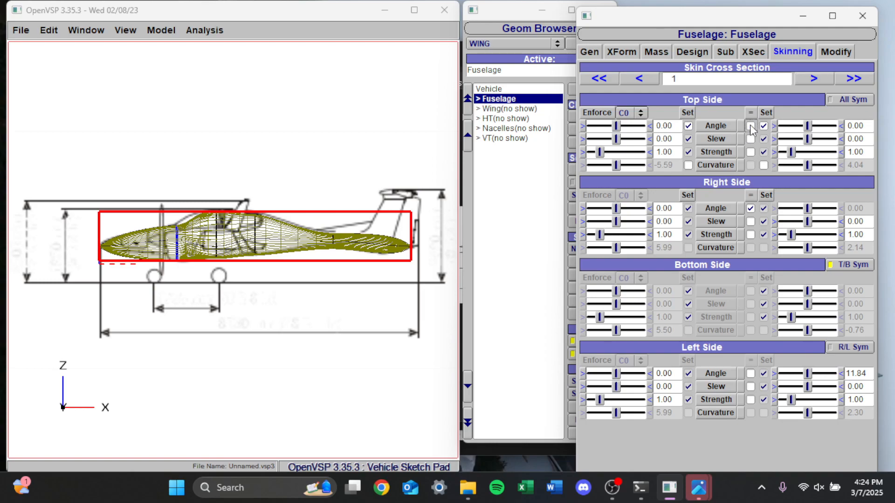
{"action": "left_click_drag", "start_coordinate": [805, 129], "coordinate": [818, 126]}
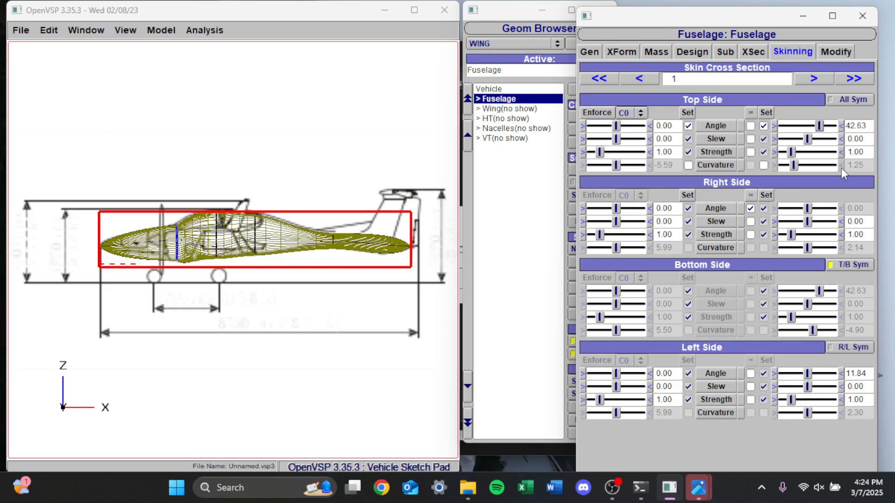
{"action": "left_click_drag", "start_coordinate": [821, 128], "coordinate": [824, 127]}
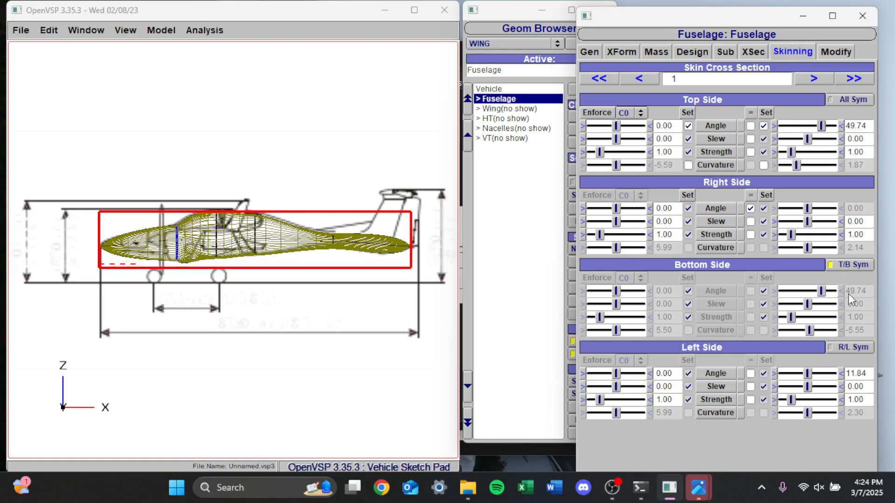
Turn off T/B symmetry at skin cross section 1 and set the aft angles to about -2.37 left, 2.37 bottom and 52.11 top
{"action": "left_click", "coordinate": [844, 266]}
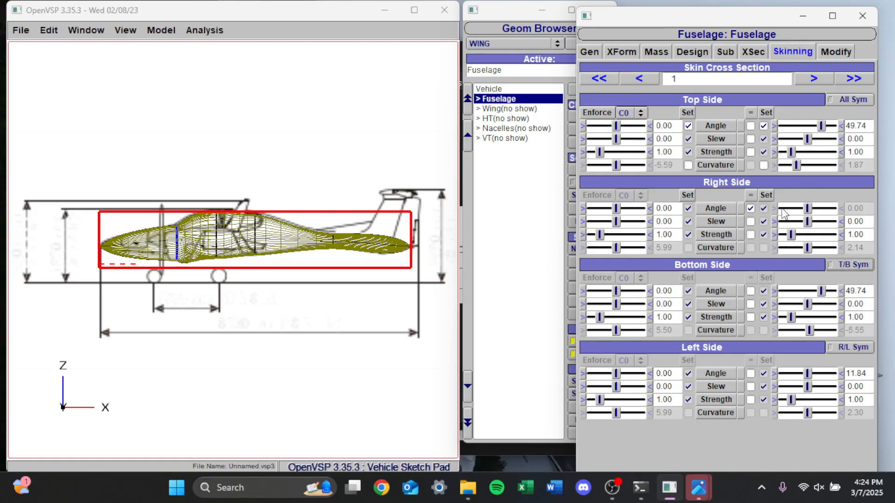
{"action": "left_click_drag", "start_coordinate": [809, 375], "coordinate": [804, 375]}
{"action": "left_click_drag", "start_coordinate": [821, 291], "coordinate": [809, 293]}
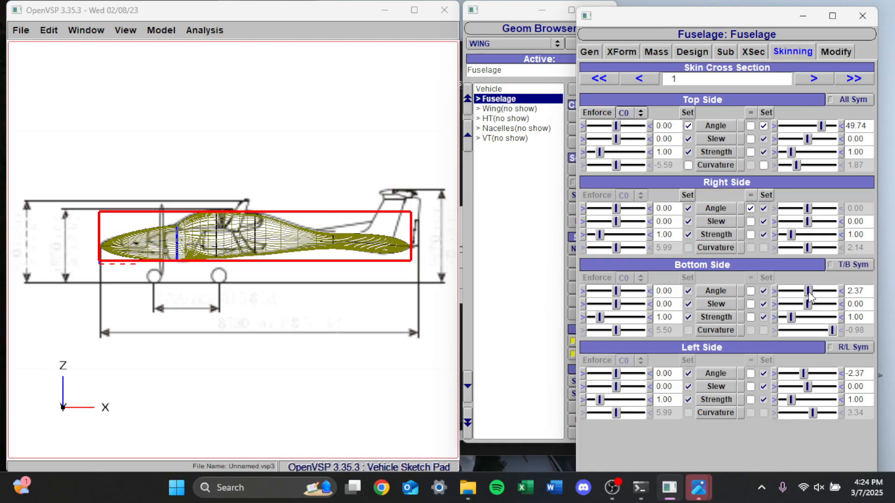
{"action": "mouse_move", "coordinate": [822, 125]}
{"action": "left_mouse_down"}
{"action": "mouse_move", "coordinate": [814, 126]}
{"action": "mouse_move", "coordinate": [822, 125]}
{"action": "left_mouse_up"}
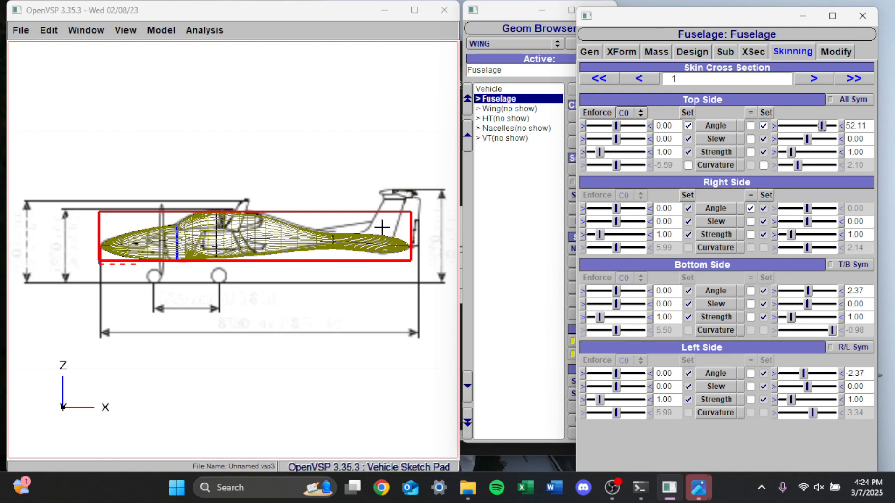
Adjust the Z position of fuselage cross section 5 at the tail end and inspect the fuselage shape in 3D
{"action": "left_click", "coordinate": [743, 52]}
{"action": "left_click", "coordinate": [813, 78]}
{"action": "left_click", "coordinate": [812, 77]}
{"action": "left_click", "coordinate": [813, 77]}
{"action": "left_click", "coordinate": [813, 77]}
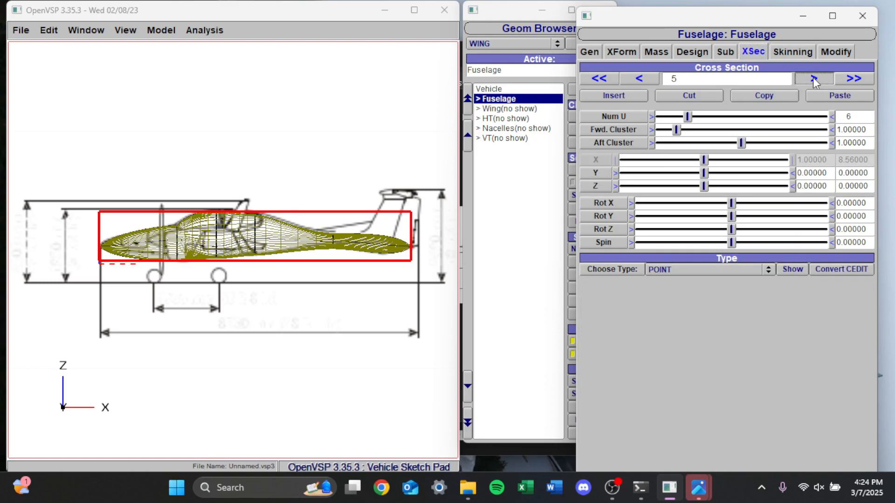
{"action": "left_click_drag", "start_coordinate": [708, 186], "coordinate": [707, 183]}
{"action": "left_click", "coordinate": [38, 206]}
{"action": "left_click_drag", "start_coordinate": [144, 181], "coordinate": [119, 201]}
{"action": "left_click_drag", "start_coordinate": [212, 263], "coordinate": [295, 236]}
Show all hidden aircraft components along with the fuselage and switch the viewport to the top view
{"action": "left_click_drag", "start_coordinate": [509, 98], "coordinate": [503, 138]}
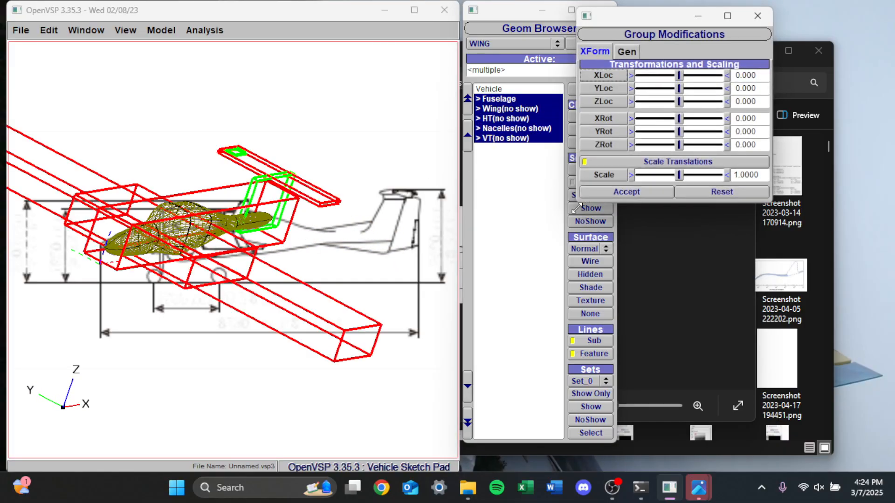
{"action": "left_click", "coordinate": [755, 16]}
{"action": "left_click", "coordinate": [589, 210]}
{"action": "mouse_move", "coordinate": [304, 222]}
{"action": "left_mouse_down"}
{"action": "mouse_move", "coordinate": [261, 257]}
{"action": "mouse_move", "coordinate": [190, 348]}
{"action": "mouse_move", "coordinate": [304, 288]}
{"action": "mouse_move", "coordinate": [354, 248]}
{"action": "left_mouse_up"}
{"action": "left_click_drag", "start_coordinate": [302, 292], "coordinate": [164, 191]}
{"action": "left_click", "coordinate": [99, 29]}
{"action": "mouse_move", "coordinate": [125, 30]}
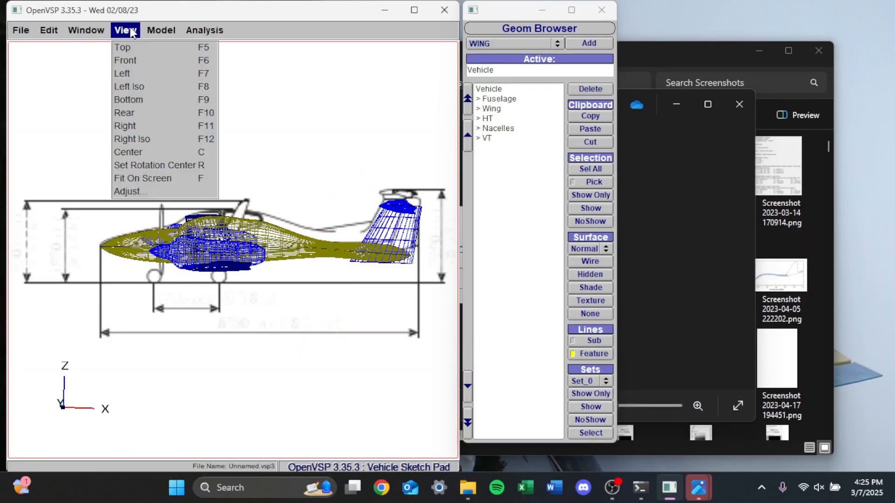
{"action": "left_click", "coordinate": [142, 74]}
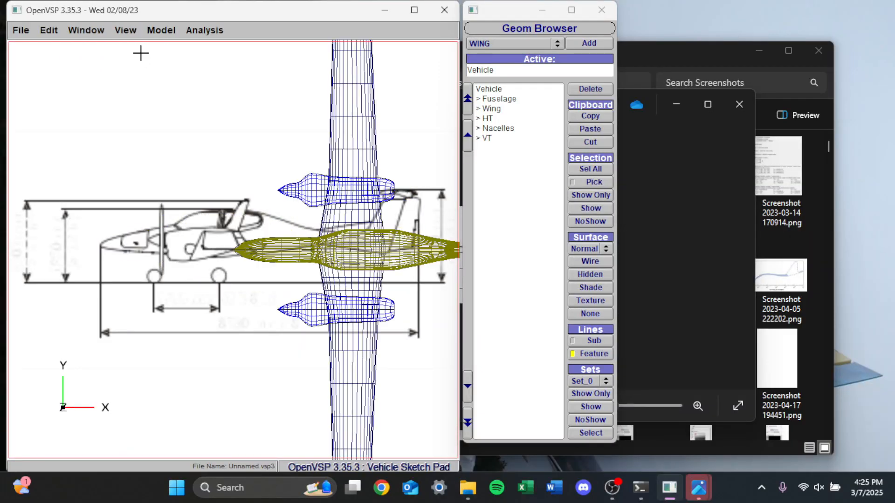
Replace the side-view background image with the top-view drawing and align the model's size and position with it
{"action": "left_click", "coordinate": [86, 31]}
{"action": "left_click", "coordinate": [93, 100]}
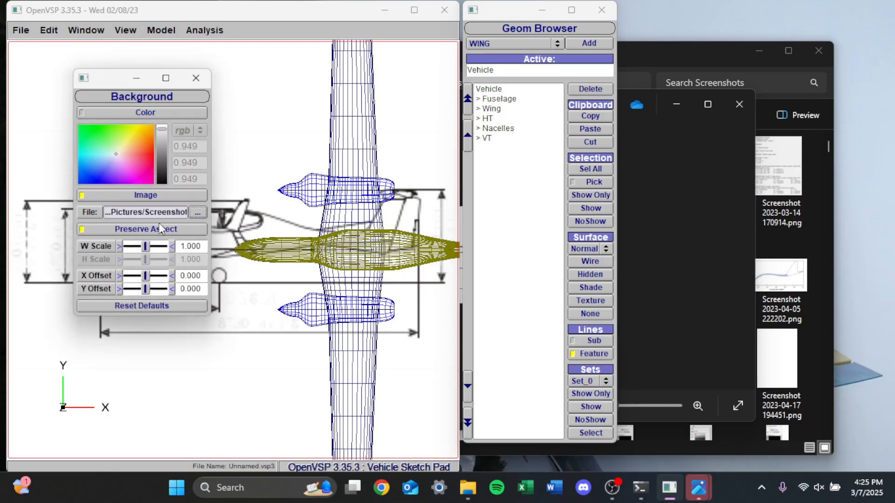
{"action": "left_click", "coordinate": [197, 211]}
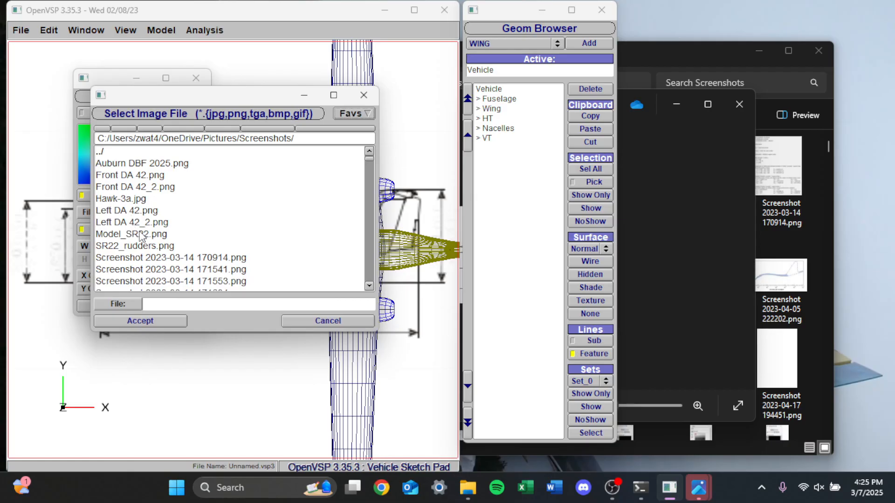
{"action": "scroll", "coordinate": [140, 235], "scroll_direction": "down", "scroll_amount": 3}
{"action": "left_click_drag", "start_coordinate": [367, 161], "coordinate": [366, 280]}
{"action": "left_click", "coordinate": [219, 284]}
{"action": "left_click", "coordinate": [147, 320]}
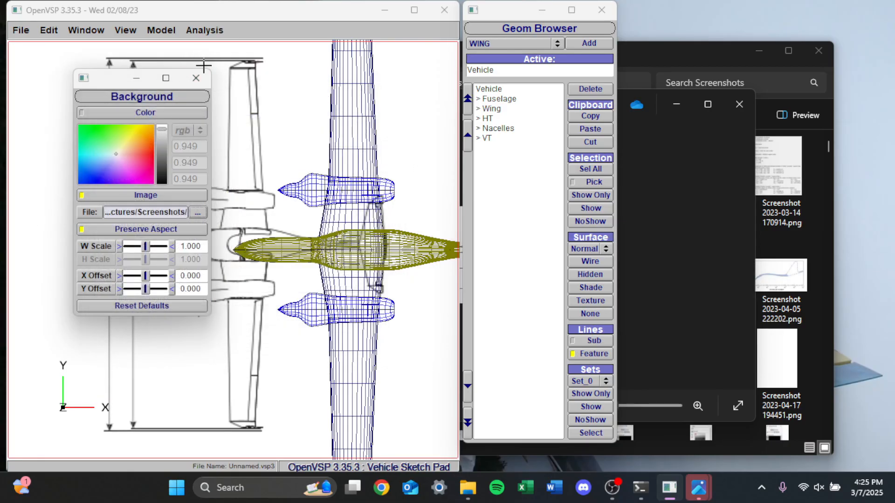
{"action": "left_click", "coordinate": [196, 77]}
{"action": "right_click_drag", "start_coordinate": [365, 259], "coordinate": [258, 255]}
{"action": "scroll", "coordinate": [290, 259], "scroll_direction": "down", "scroll_amount": 4}
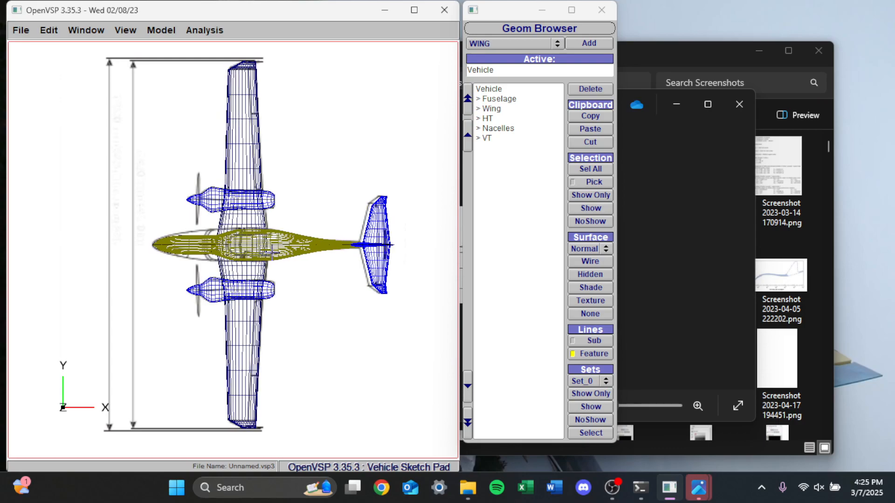
Move the HT horizontal tail to an X location of about 7.459 to match the top-view drawing
{"action": "left_click", "coordinate": [494, 120]}
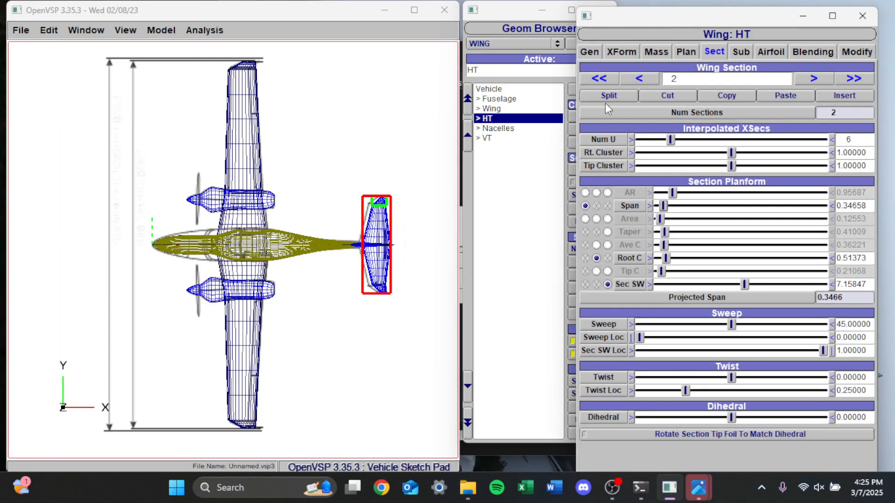
{"action": "left_click", "coordinate": [634, 53]}
{"action": "left_click_drag", "start_coordinate": [706, 99], "coordinate": [704, 98]}
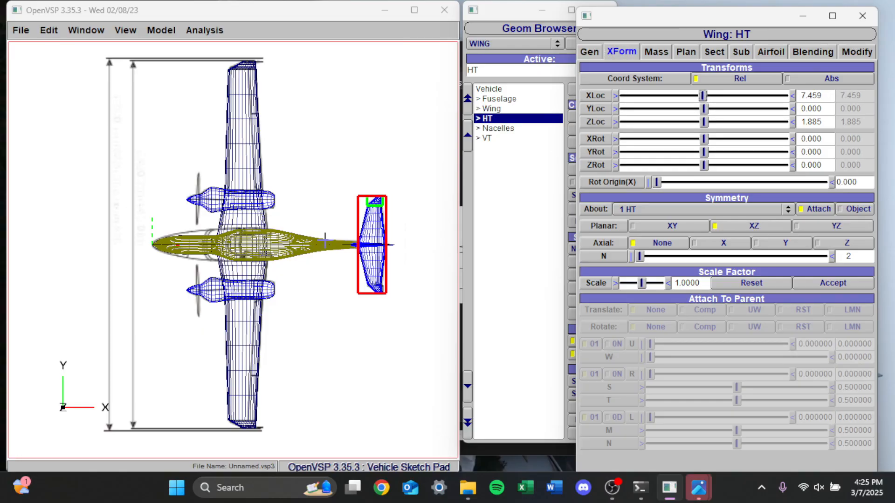
Widen fuselage cross section 1 by moving its side control point to about X 0.4705, Y 0.1682
{"action": "left_click", "coordinate": [508, 99]}
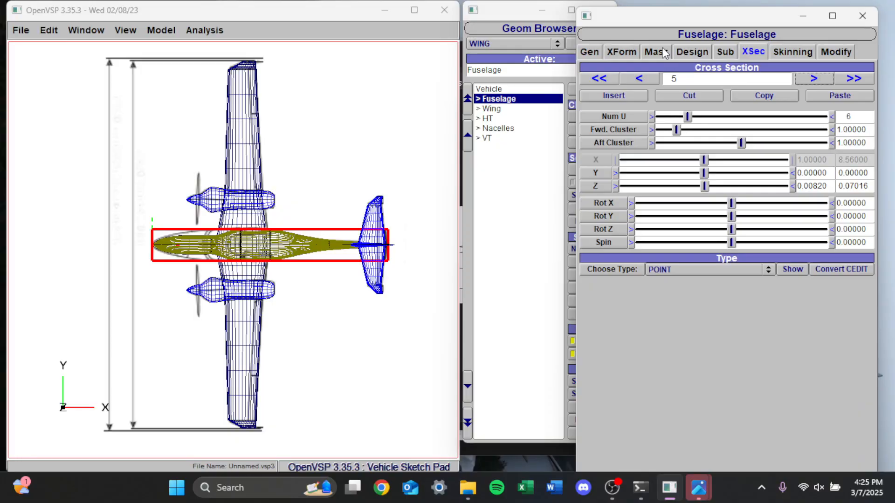
{"action": "left_click", "coordinate": [639, 77]}
{"action": "left_click", "coordinate": [640, 76]}
{"action": "left_click", "coordinate": [641, 75]}
{"action": "left_click", "coordinate": [642, 74]}
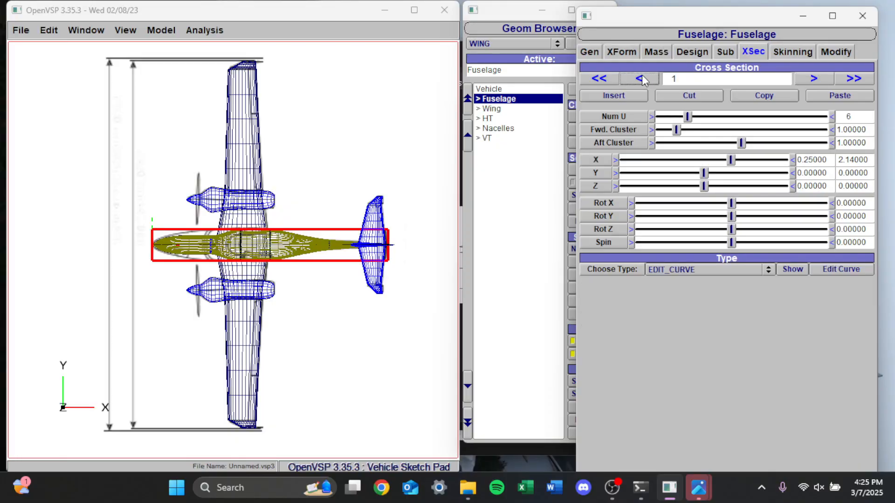
{"action": "left_click", "coordinate": [840, 269]}
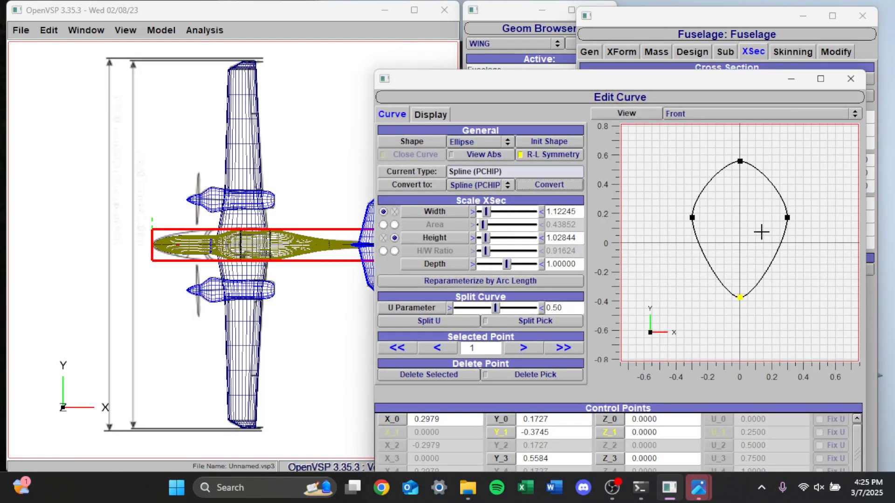
{"action": "left_click_drag", "start_coordinate": [797, 219], "coordinate": [815, 218]}
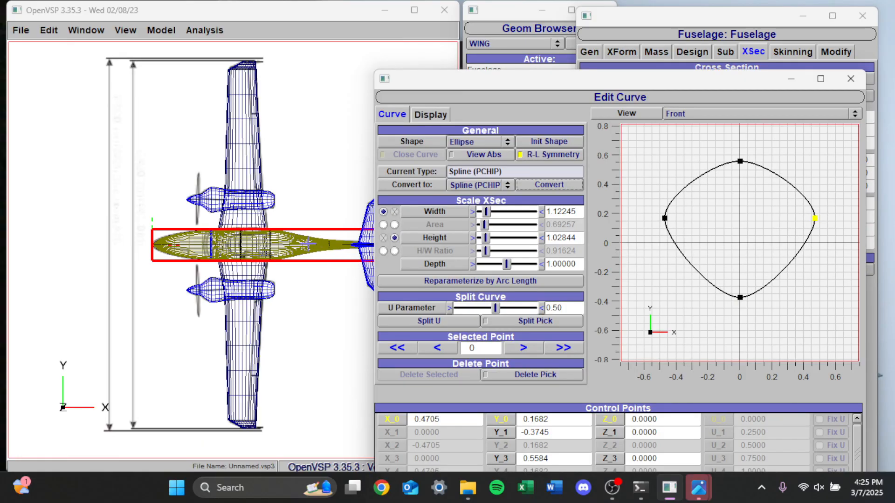
{"action": "left_click", "coordinate": [302, 240]}
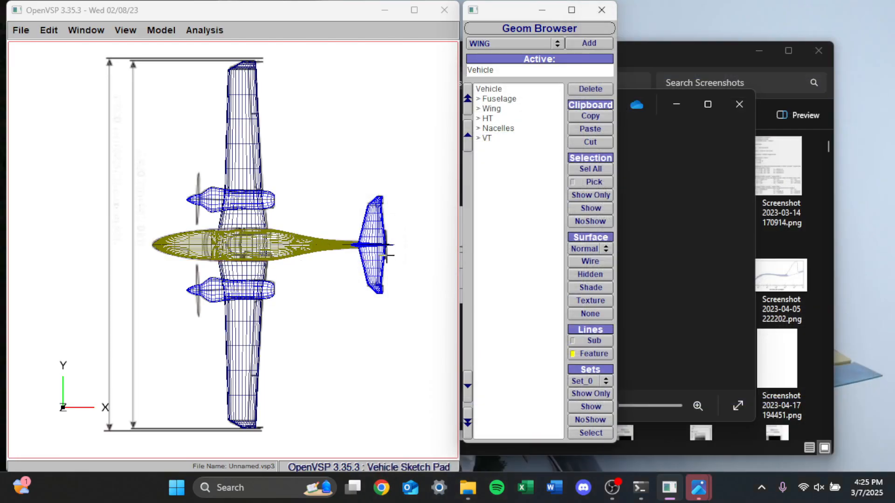
Examine the fuselage outline from above around cross section 1
{"action": "mouse_move", "coordinate": [277, 285]}
{"action": "left_mouse_down"}
{"action": "mouse_move", "coordinate": [273, 158]}
{"action": "mouse_move", "coordinate": [262, 265]}
{"action": "mouse_move", "coordinate": [338, 181]}
{"action": "mouse_move", "coordinate": [303, 189]}
{"action": "mouse_move", "coordinate": [277, 209]}
{"action": "left_mouse_up"}
{"action": "left_click", "coordinate": [125, 29]}
{"action": "left_click", "coordinate": [128, 48]}
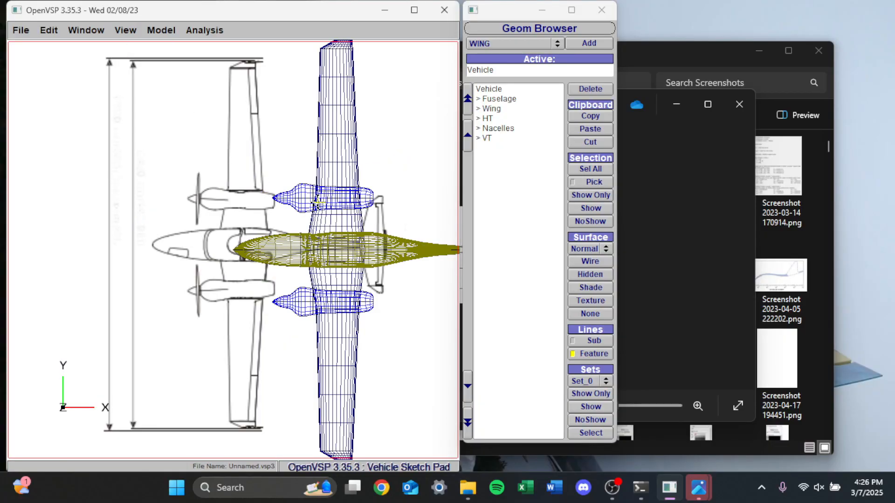
{"action": "right_click_drag", "start_coordinate": [231, 203], "coordinate": [231, 212]}
{"action": "scroll", "coordinate": [233, 210], "scroll_direction": "down", "scroll_amount": 1}
{"action": "scroll", "coordinate": [238, 246], "scroll_direction": "up", "scroll_amount": 3}
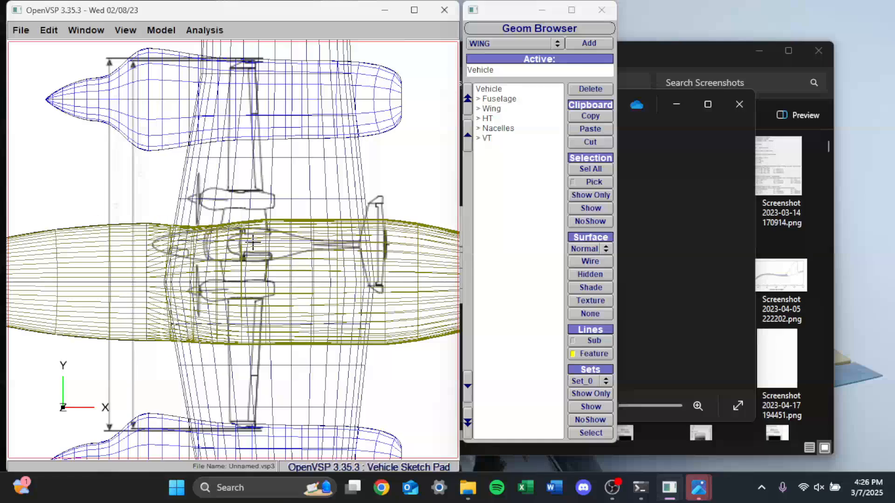
{"action": "left_click", "coordinate": [498, 98]}
{"action": "left_click", "coordinate": [639, 79]}
{"action": "left_click", "coordinate": [811, 79]}
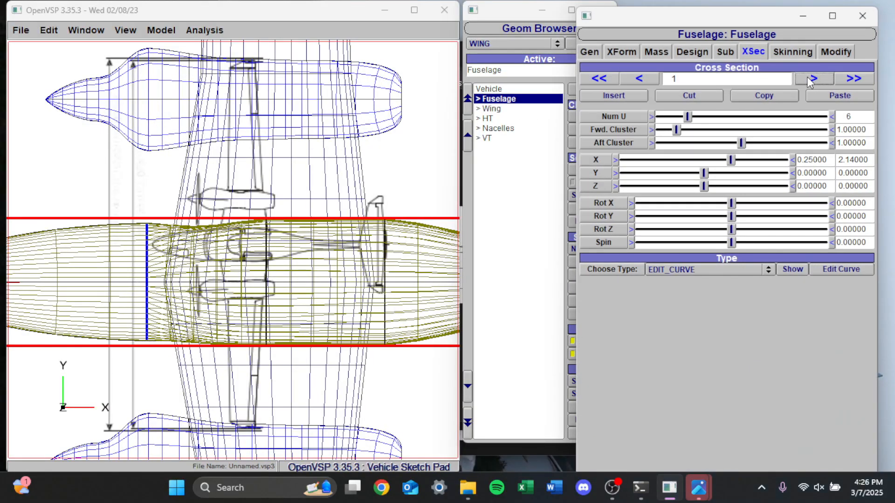
Set the forward right-side curvature at fuselage skin cross section 2 to 0
{"action": "left_click", "coordinate": [804, 53]}
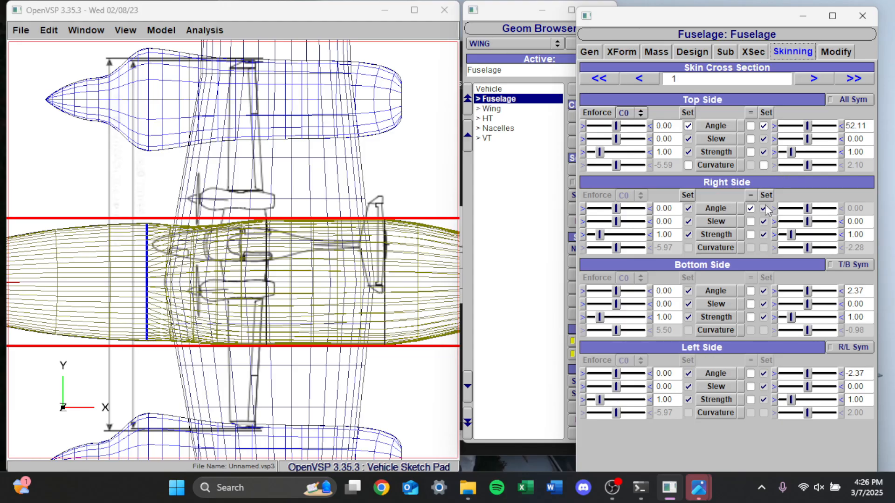
{"action": "left_click", "coordinate": [807, 79]}
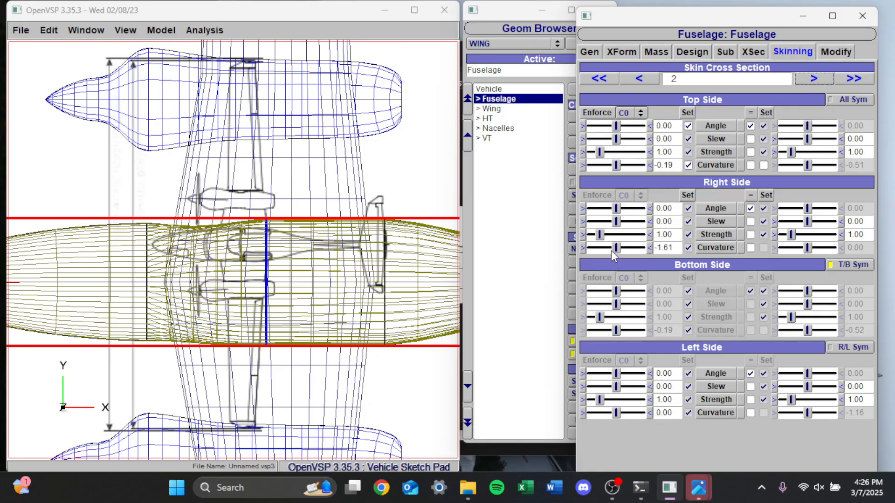
{"action": "double_click", "coordinate": [663, 248]}
{"action": "double_click", "coordinate": [662, 248]}
{"action": "double_click", "coordinate": [664, 247]}
{"action": "type", "text": "0"}
{"action": "key", "text": "Return"}
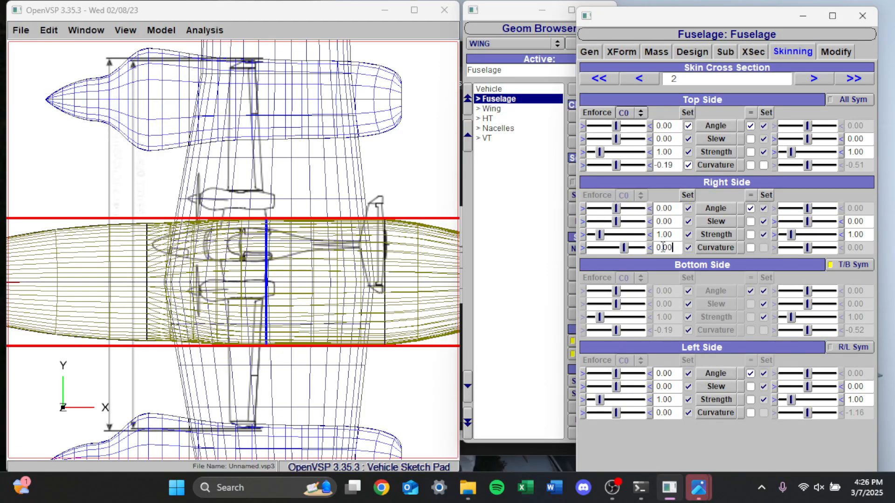
Set the aft bottom-side angle at fuselage skin cross section 1 to about 11.84
{"action": "left_click", "coordinate": [517, 254]}
{"action": "left_click_drag", "start_coordinate": [373, 343], "coordinate": [368, 233]}
{"action": "mouse_move", "coordinate": [252, 113]}
{"action": "left_mouse_down"}
{"action": "mouse_move", "coordinate": [259, 176]}
{"action": "mouse_move", "coordinate": [251, 112]}
{"action": "left_mouse_up"}
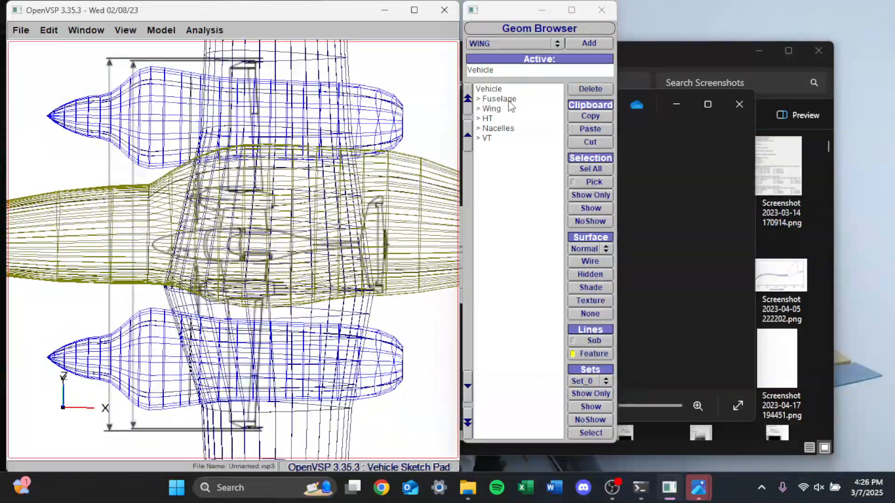
{"action": "left_click", "coordinate": [498, 99]}
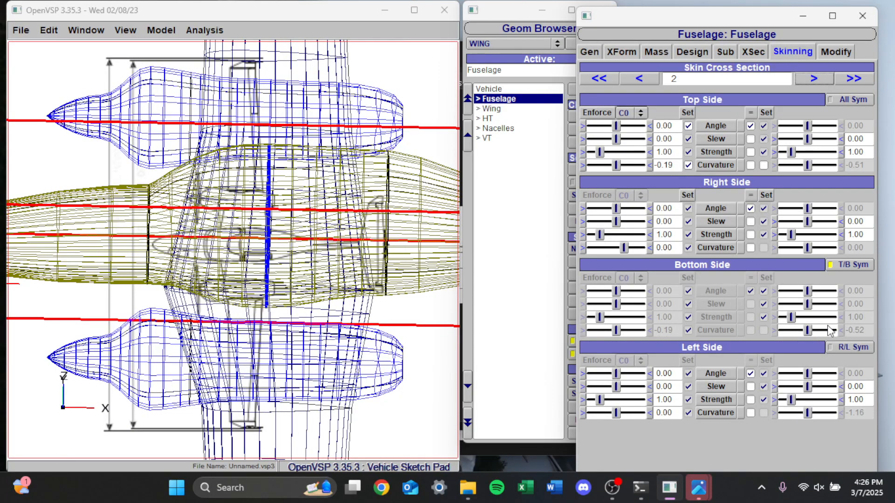
{"action": "left_click", "coordinate": [647, 80]}
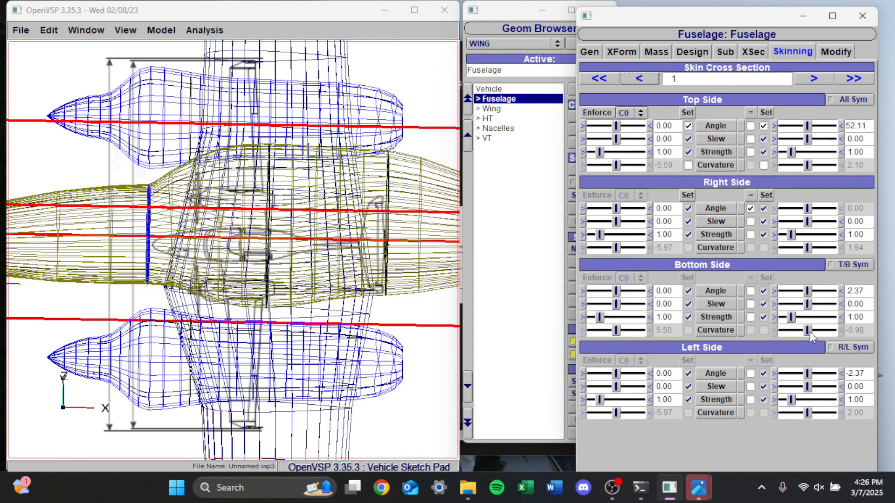
{"action": "left_click_drag", "start_coordinate": [808, 292], "coordinate": [811, 293]}
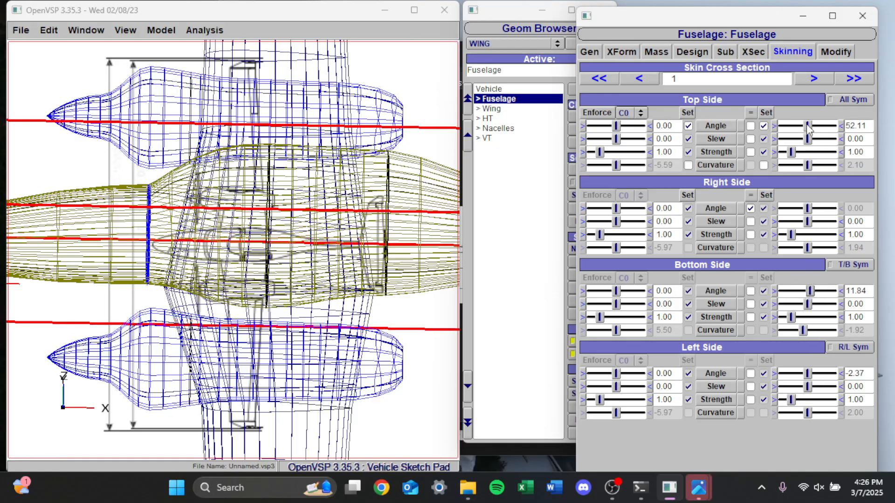
Lower the bottom control point of fuselage cross section 1 to about Y -0.4553
{"action": "left_click", "coordinate": [762, 52]}
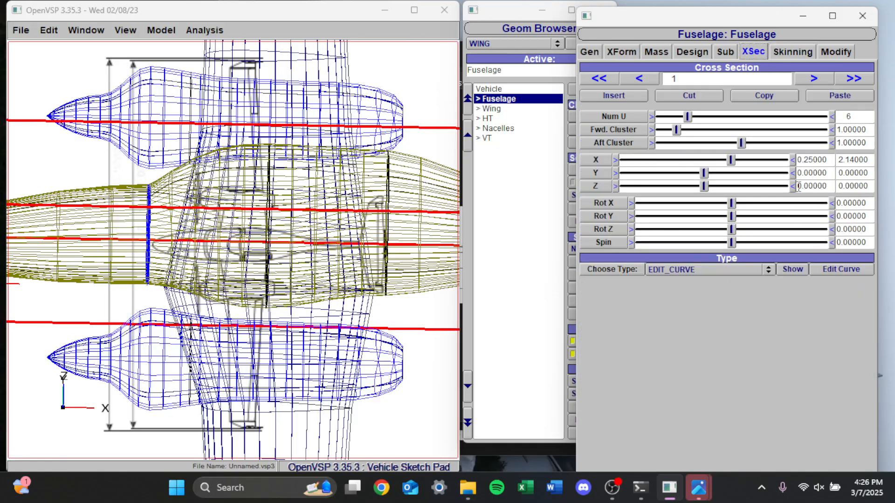
{"action": "left_click", "coordinate": [834, 269]}
{"action": "left_click_drag", "start_coordinate": [740, 297], "coordinate": [740, 309]}
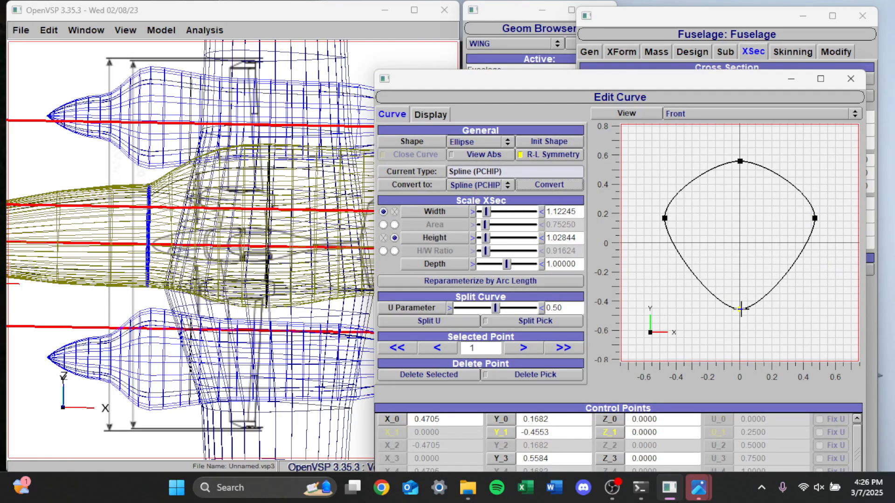
{"action": "left_click", "coordinate": [851, 79]}
Inspect the complete aircraft in 3D and compare it with the background drawing in the top view
{"action": "scroll", "coordinate": [276, 231], "scroll_direction": "down", "scroll_amount": 8}
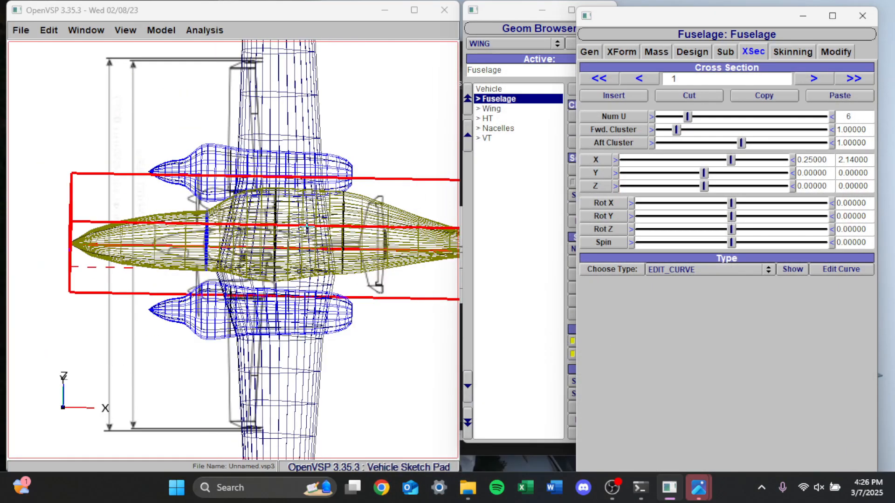
{"action": "left_click_drag", "start_coordinate": [279, 233], "coordinate": [274, 283]}
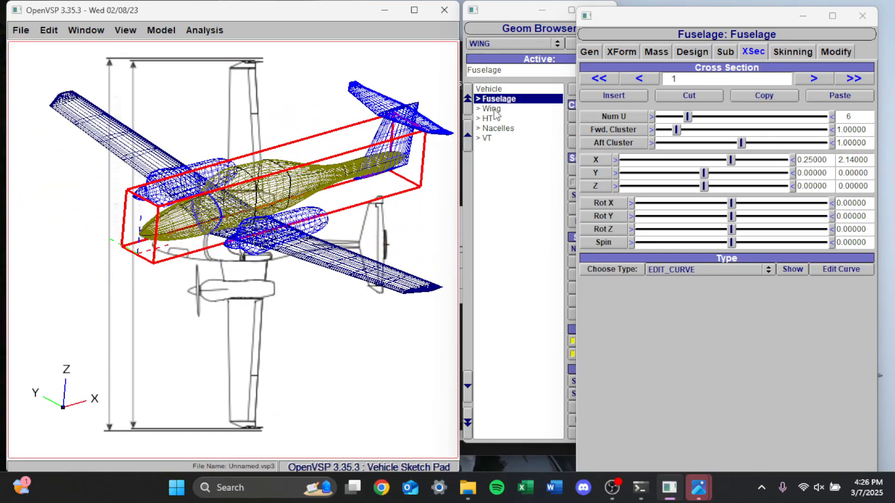
{"action": "double_click", "coordinate": [305, 160]}
{"action": "left_click_drag", "start_coordinate": [285, 231], "coordinate": [247, 115]}
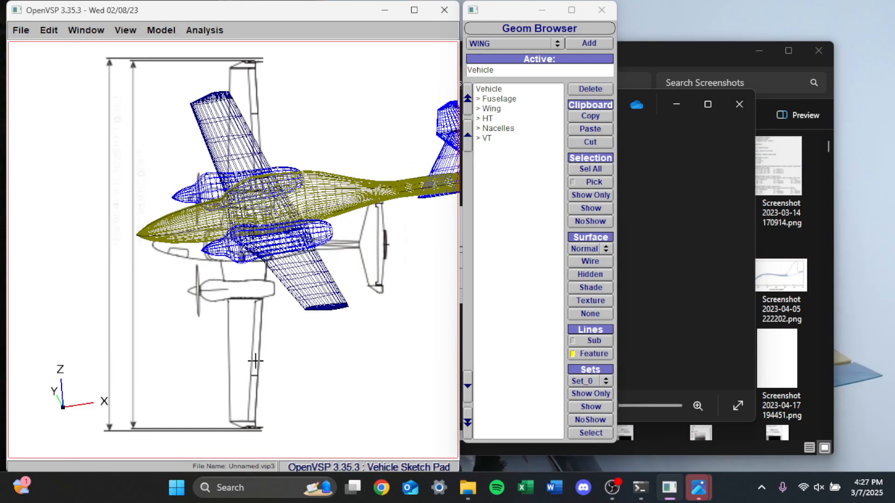
{"action": "left_click_drag", "start_coordinate": [261, 182], "coordinate": [268, 247]}
{"action": "left_click", "coordinate": [125, 29]}
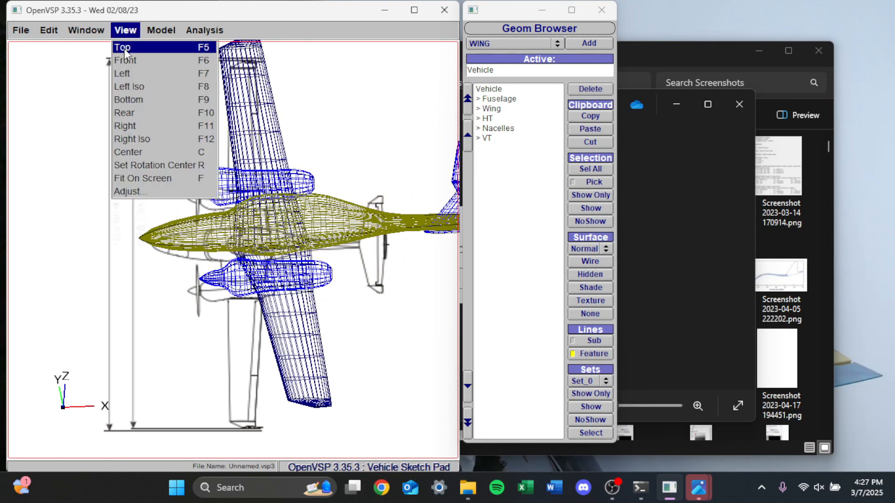
{"action": "left_click", "coordinate": [124, 47]}
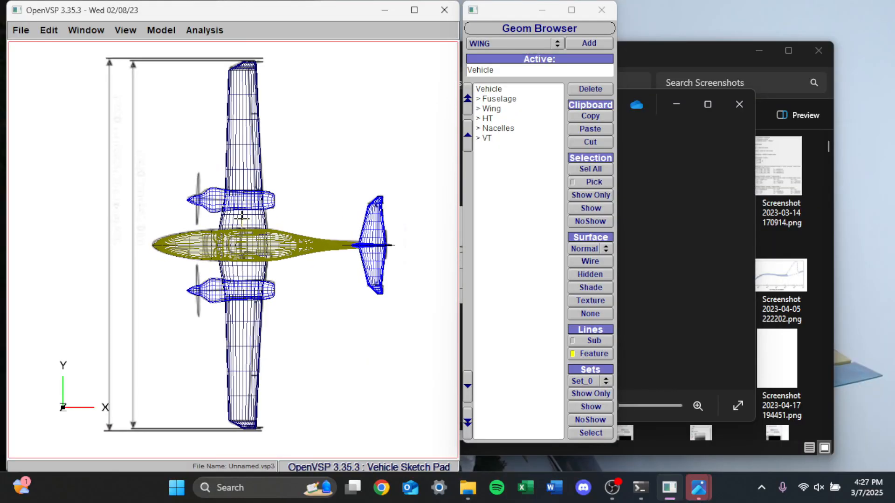
{"action": "left_click_drag", "start_coordinate": [239, 223], "coordinate": [207, 327]}
{"action": "left_click", "coordinate": [126, 31]}
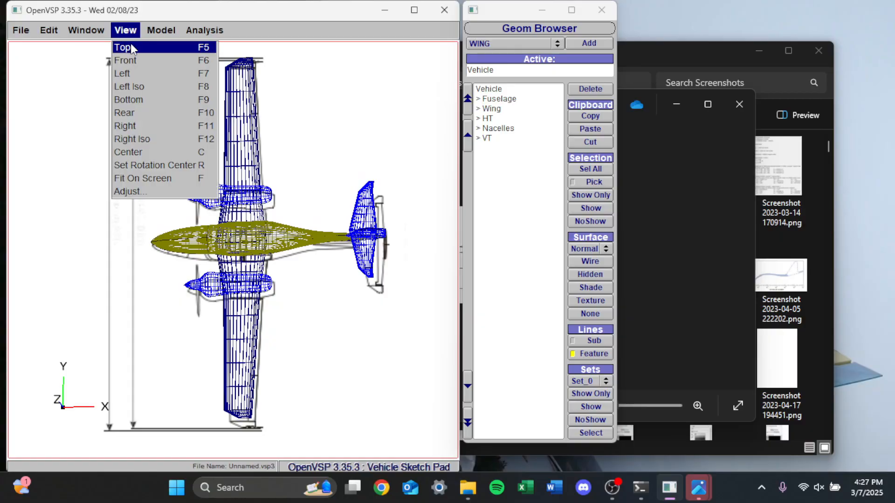
{"action": "left_click", "coordinate": [129, 45]}
{"action": "right_click_drag", "start_coordinate": [174, 182], "coordinate": [173, 181]}
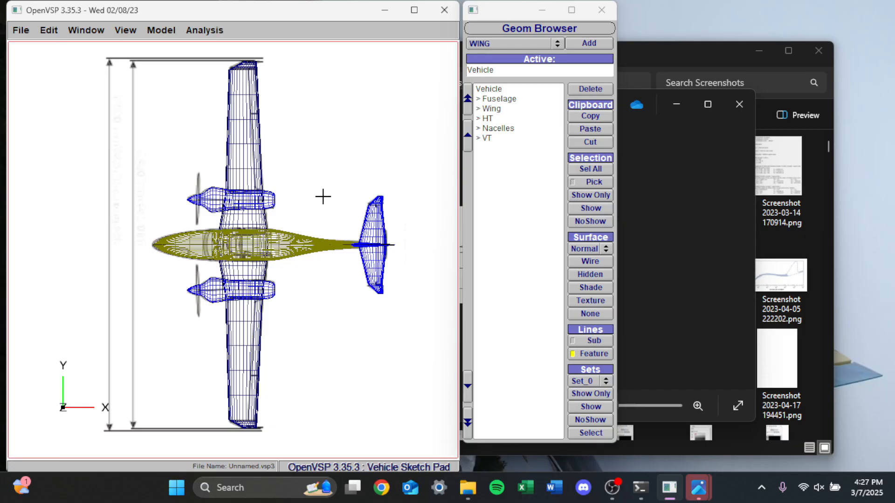
Review the Wing's section planform parameters and open its general tessellation settings
{"action": "left_click", "coordinate": [492, 100]}
{"action": "left_click", "coordinate": [509, 110]}
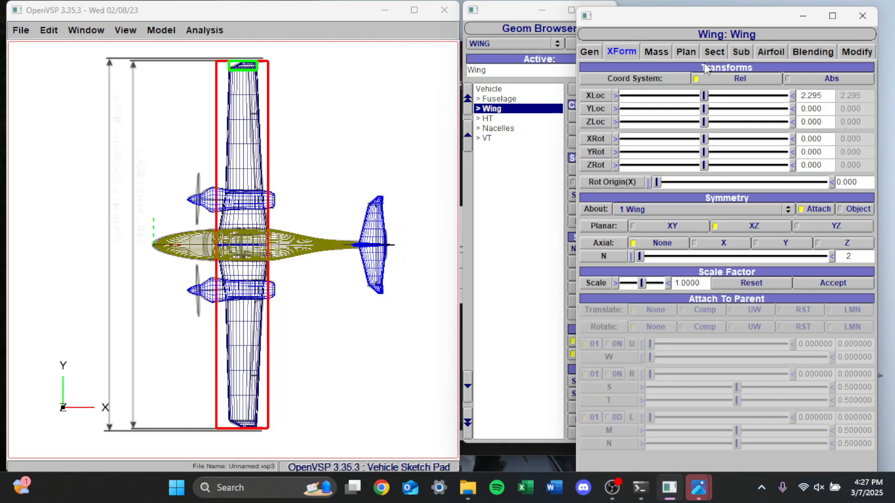
{"action": "left_click", "coordinate": [714, 51]}
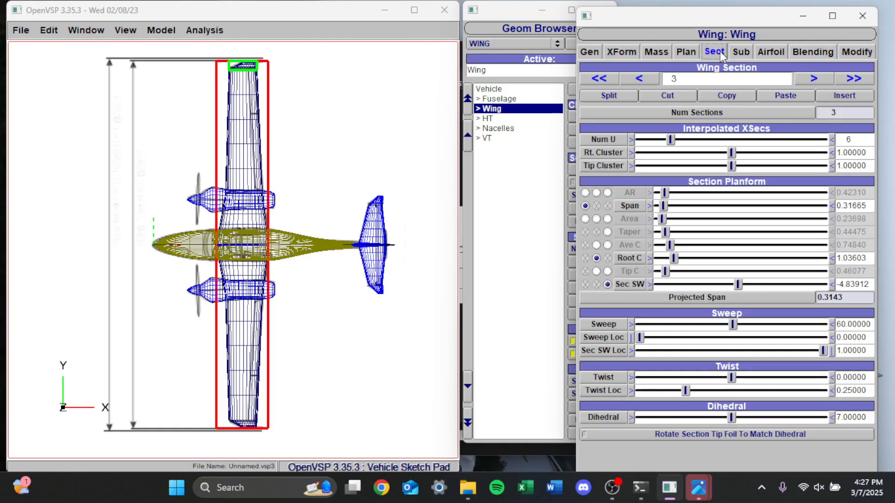
{"action": "left_click", "coordinate": [589, 51]}
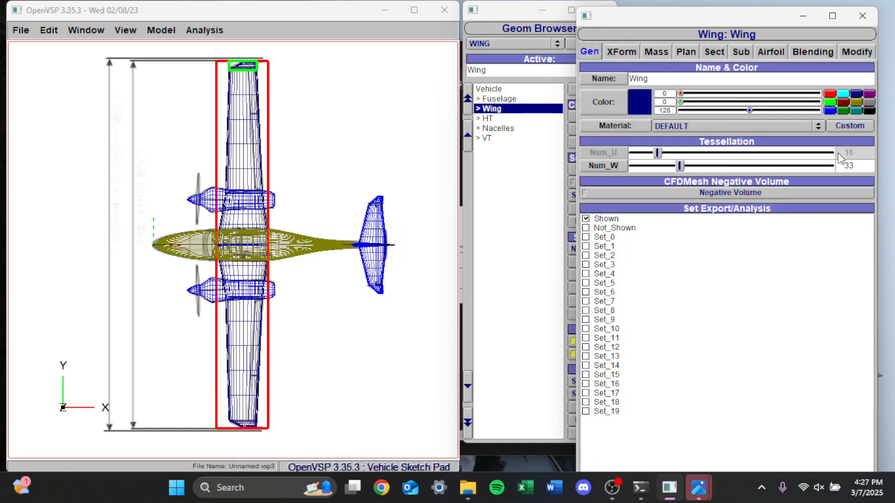